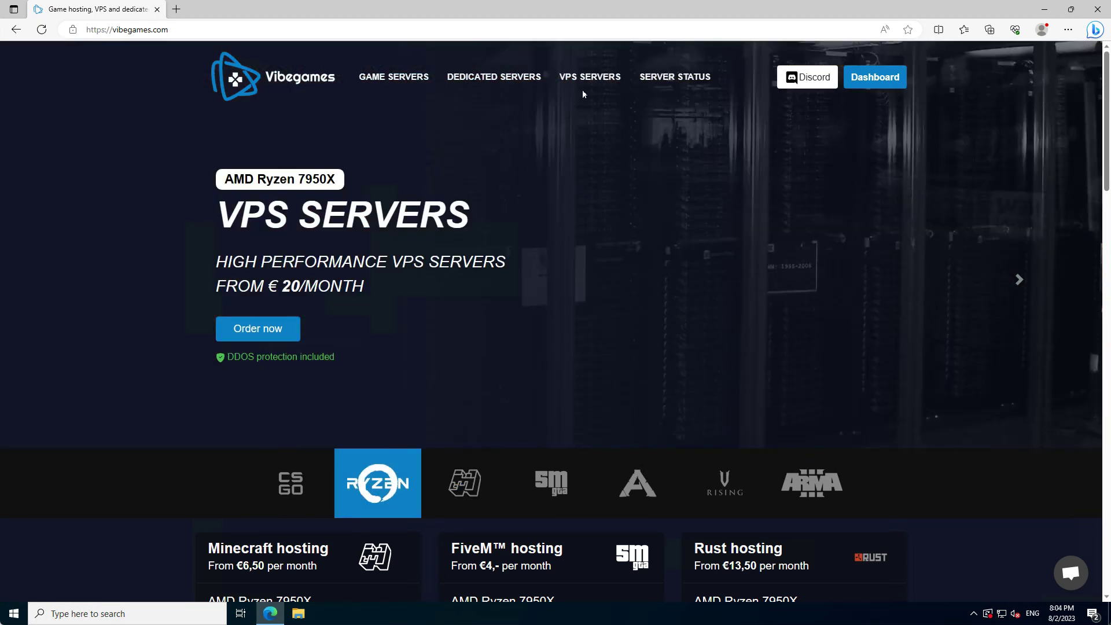
# - Go to the VPS hosting offers and choose Frankfurt as the server location
pyautogui.click(590, 80)
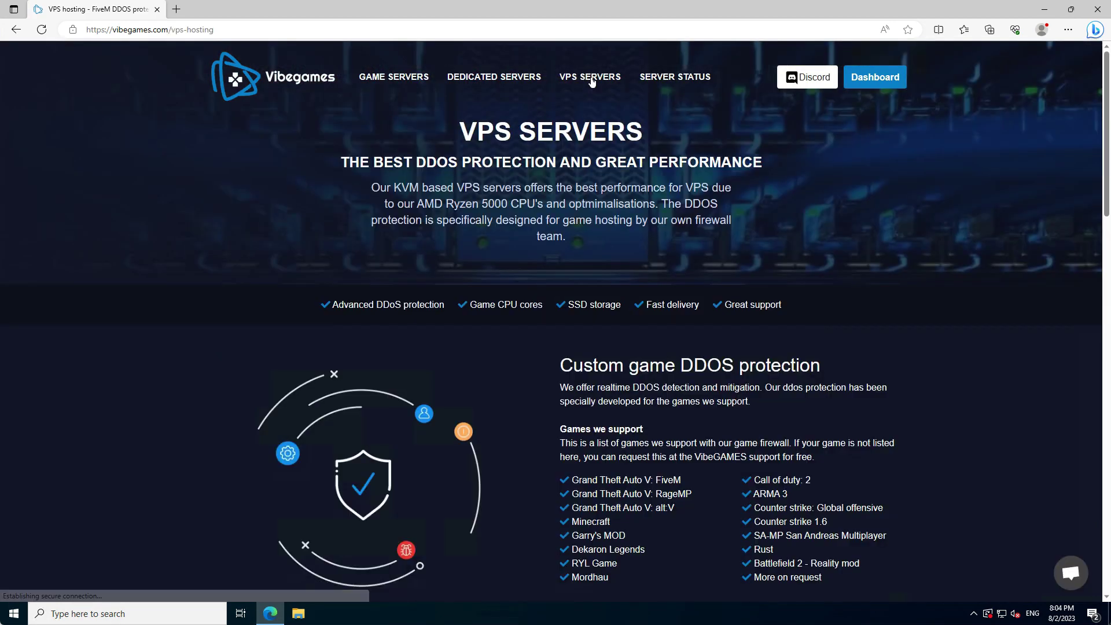
pyautogui.scroll(-7, 578, 131)
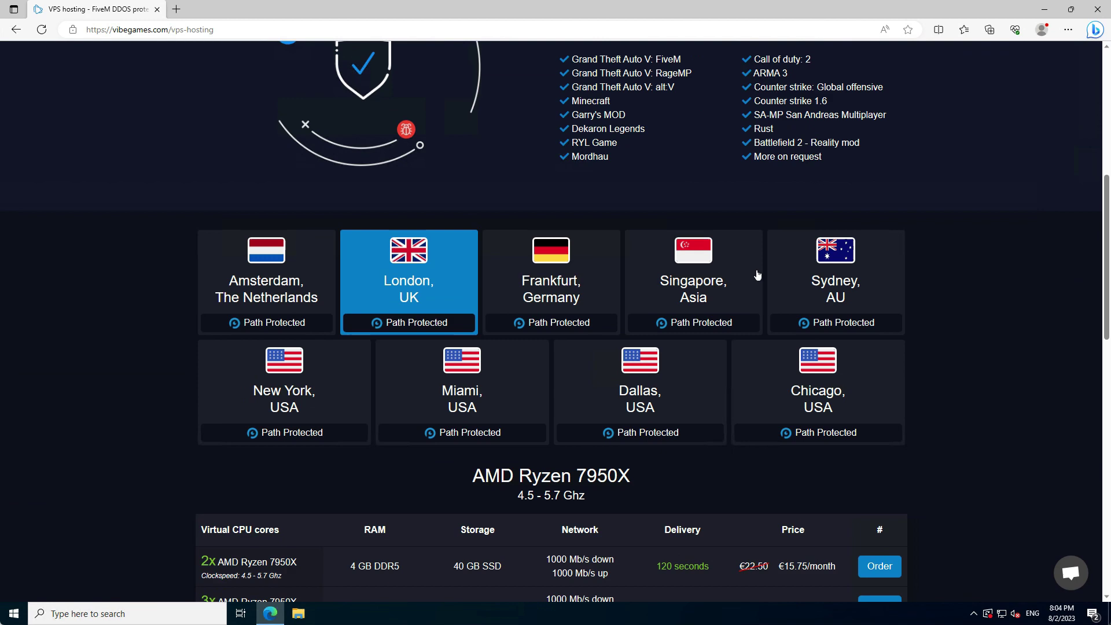
pyautogui.click(516, 300)
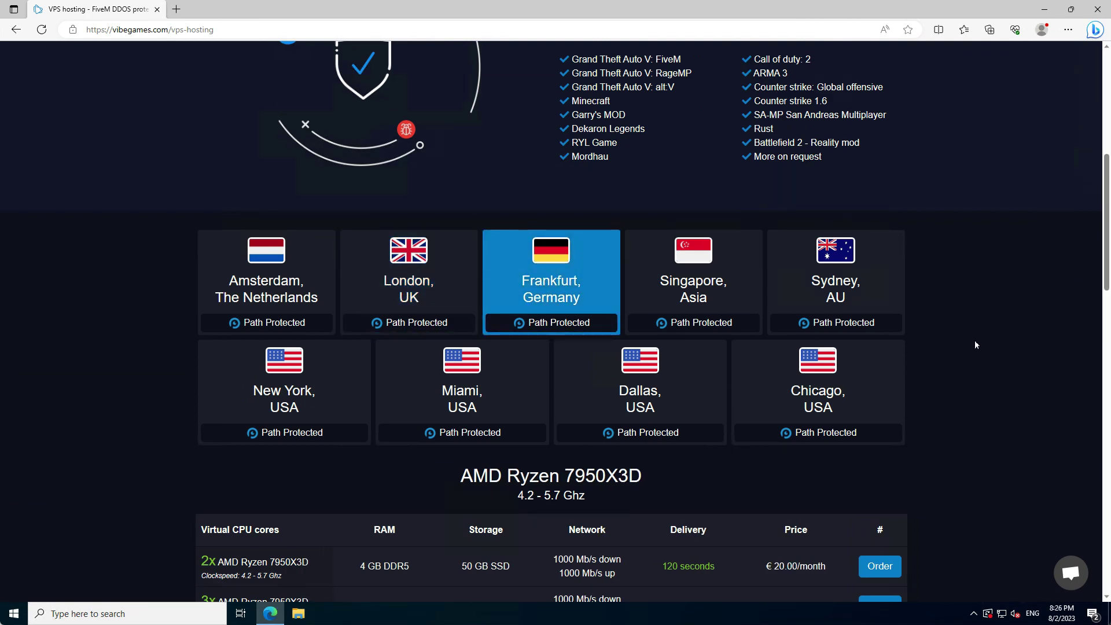
pyautogui.scroll(-6, 974, 345)
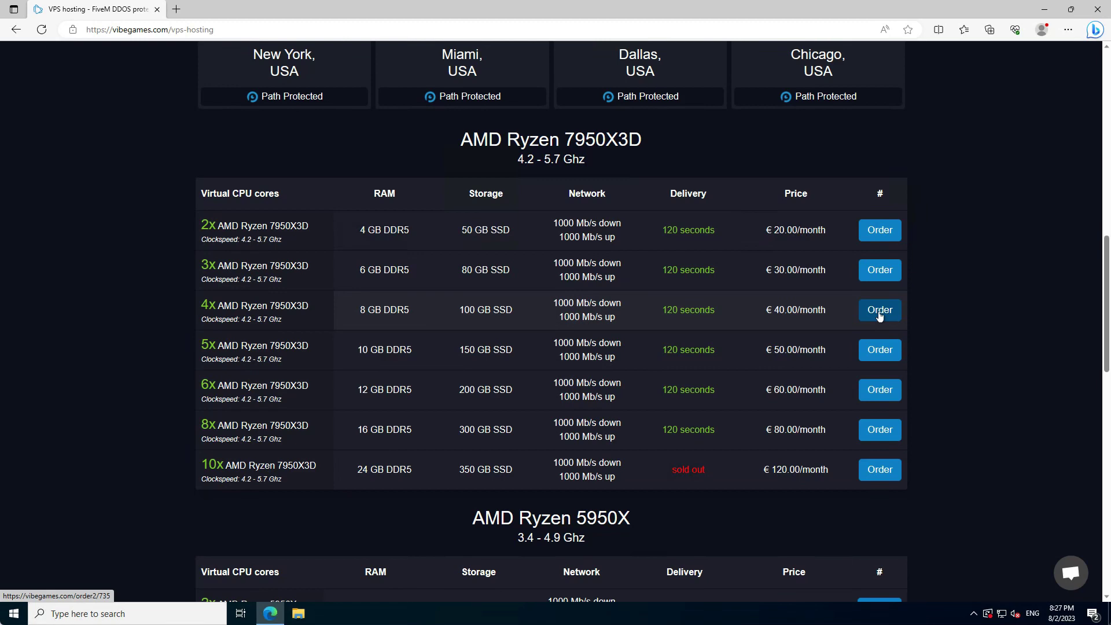
# - Order the 4-core 8 GB Ryzen 7950X3D plan with a 1 month billing cycle
pyautogui.click(878, 312)
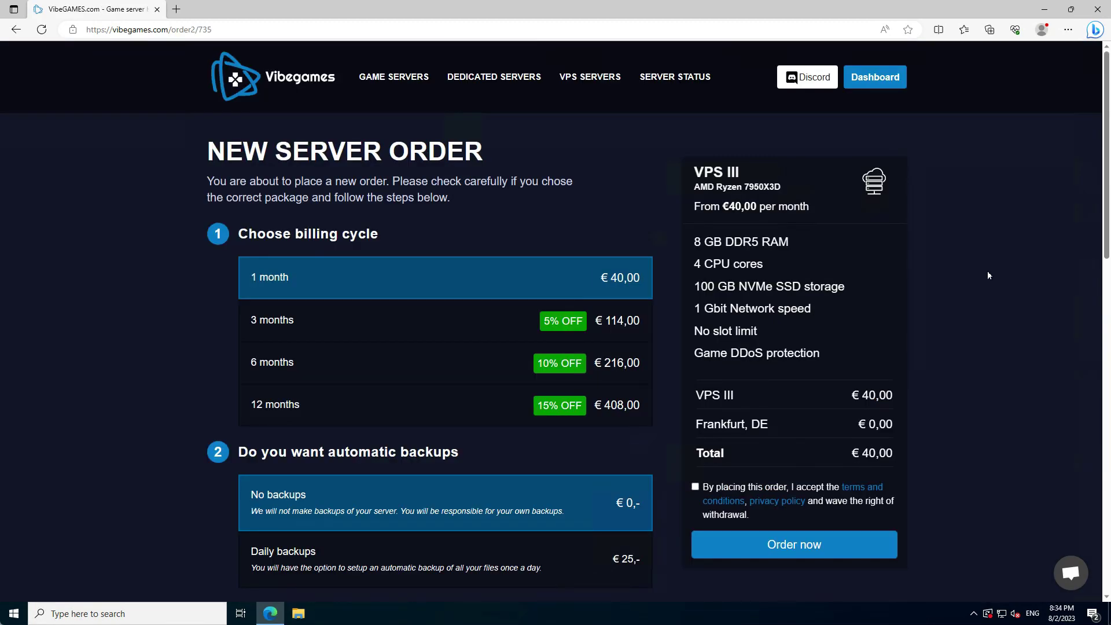
pyautogui.click(373, 319)
pyautogui.click(362, 289)
pyautogui.scroll(-2, 362, 289)
pyautogui.scroll(-2, 363, 289)
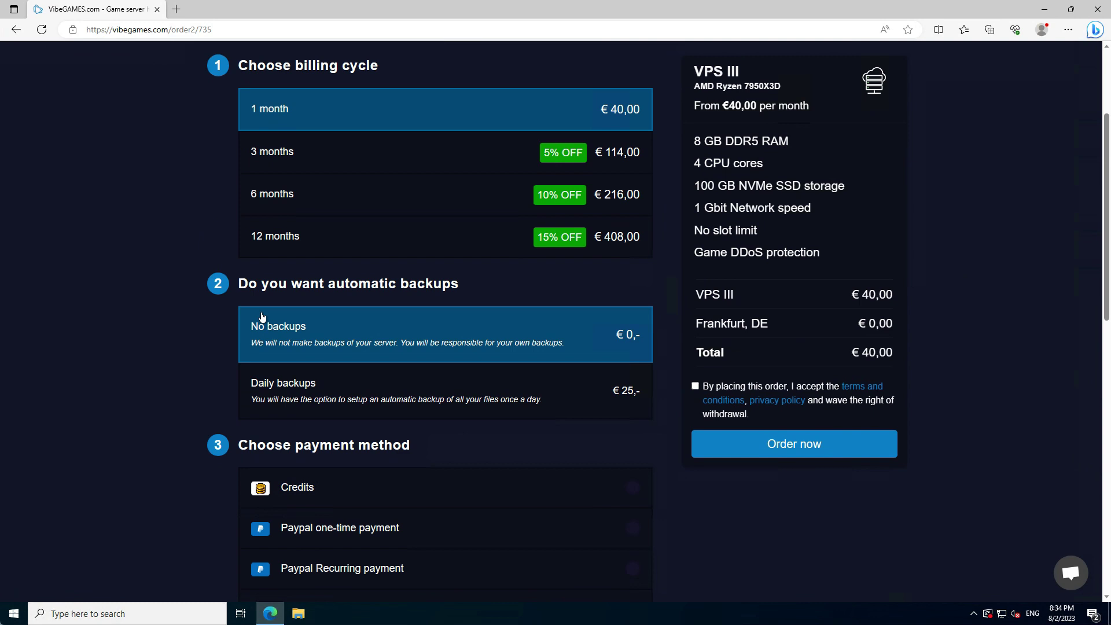
# - Add daily backups, pay with Visa and accept the terms and conditions
pyautogui.click(274, 392)
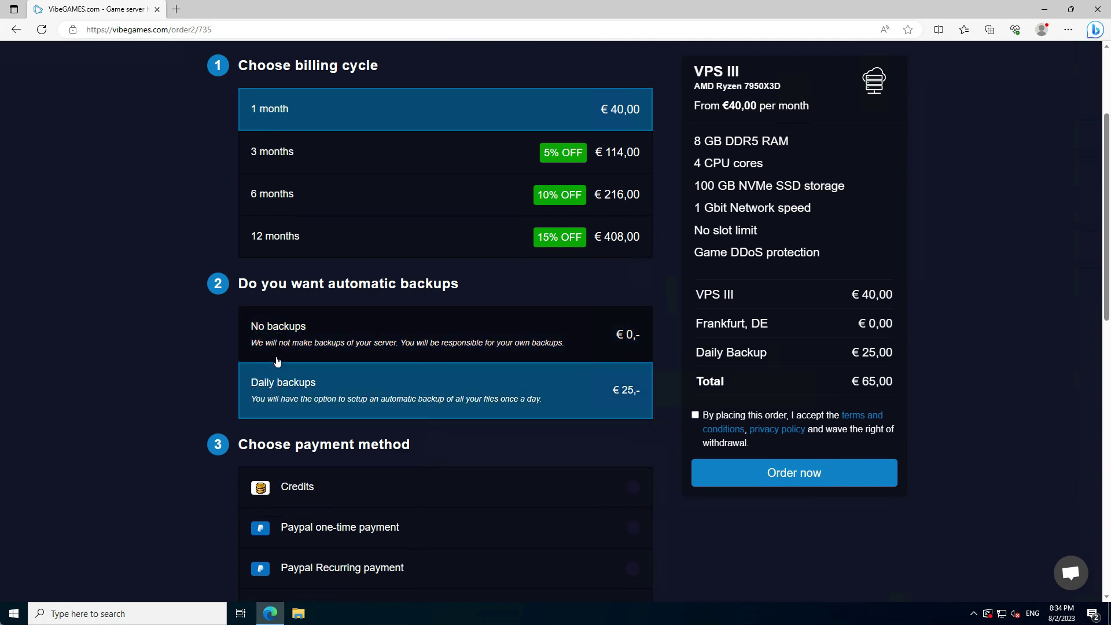
pyautogui.click(471, 347)
pyautogui.click(468, 388)
pyautogui.scroll(-4, 578, 389)
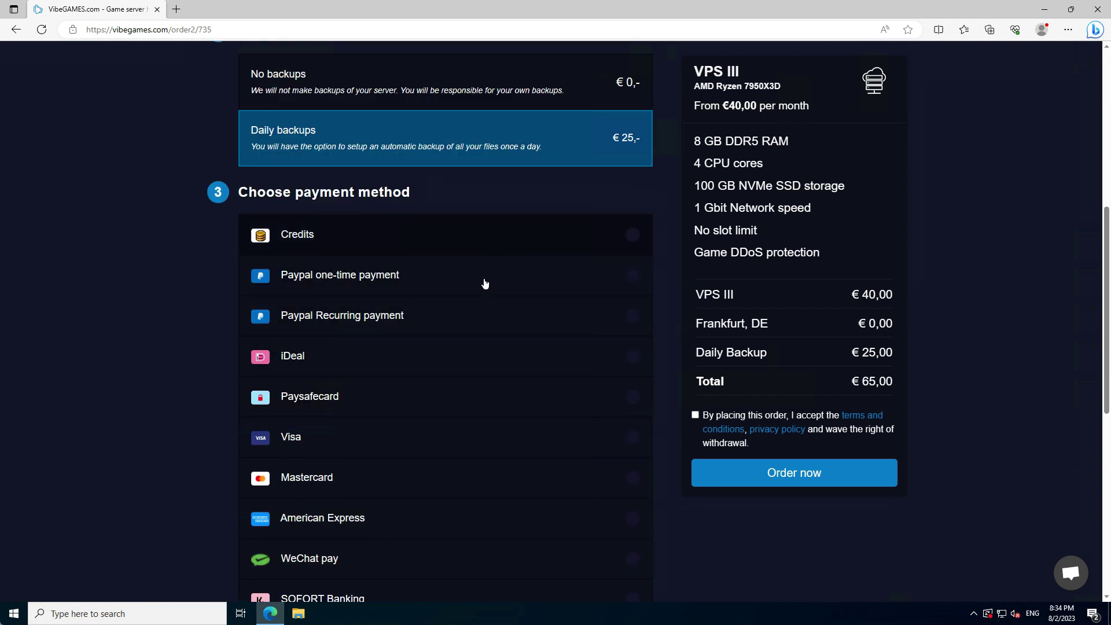
pyautogui.click(429, 447)
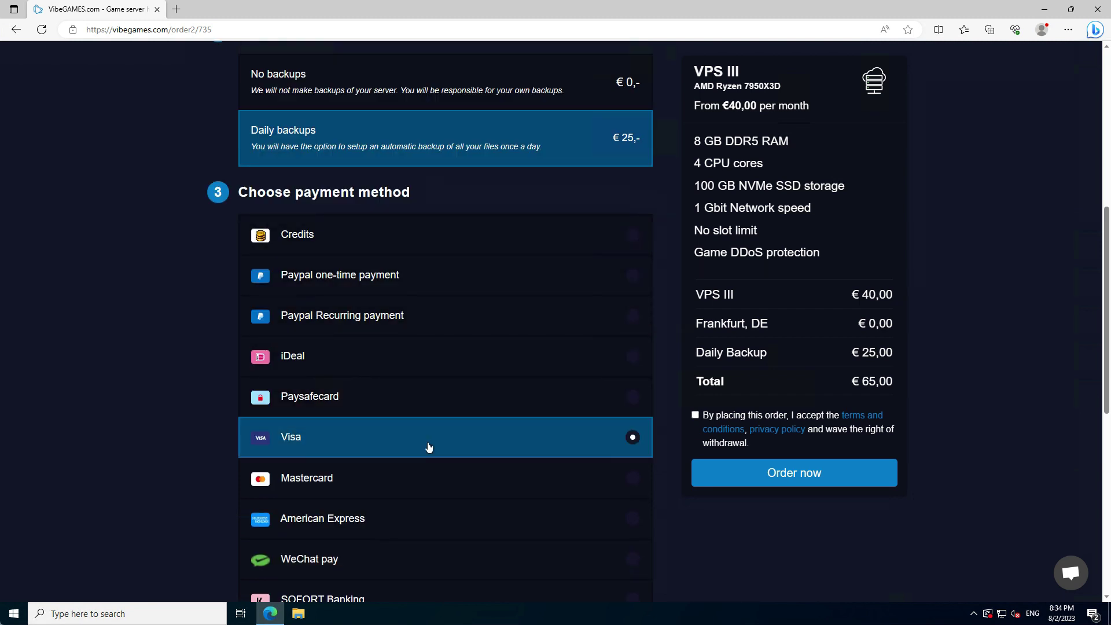
pyautogui.click(694, 416)
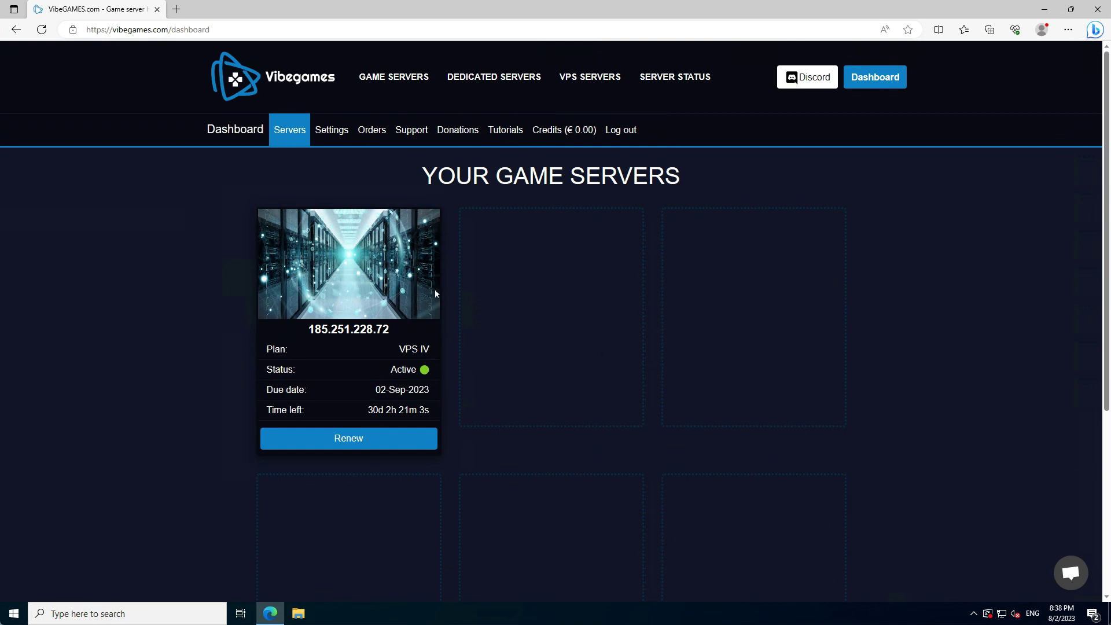
# - Open the new server's management page and name it 'my server name'
pyautogui.click(335, 258)
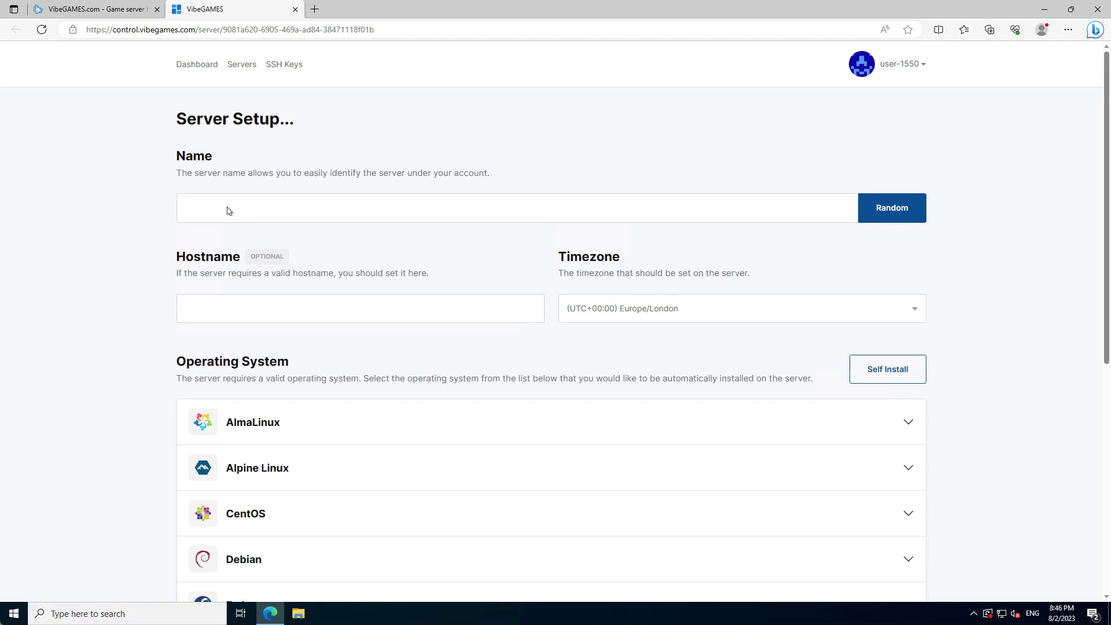
pyautogui.click(227, 209)
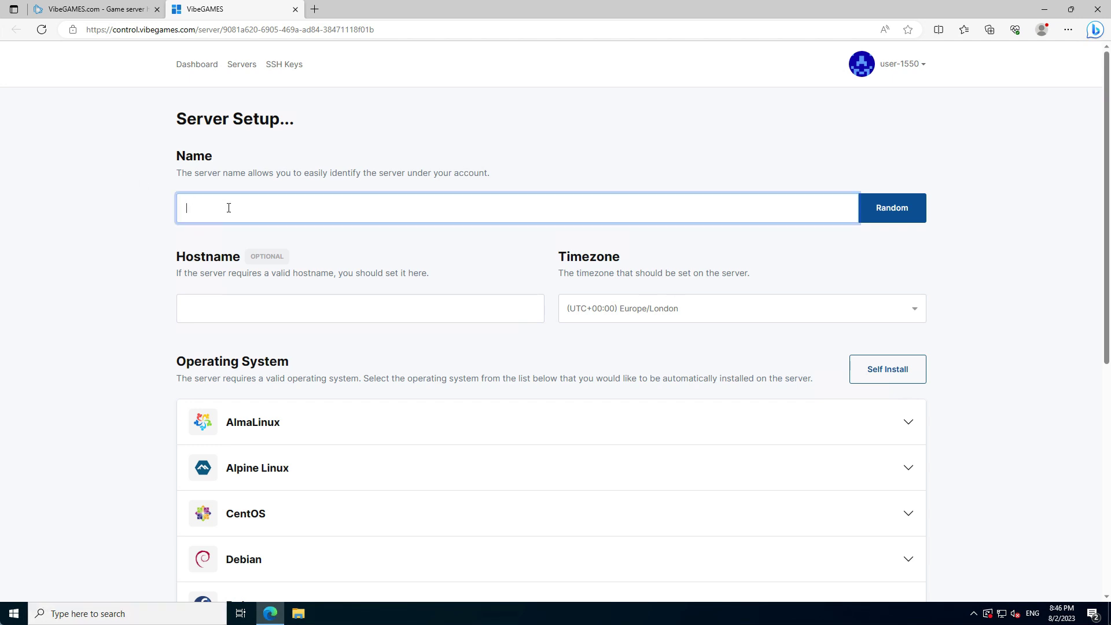
pyautogui.write('my server name')
# - Choose Windows Server 2022 Standard Optimized and confirm its installation
pyautogui.scroll(-7, 285, 297)
pyautogui.click(252, 429)
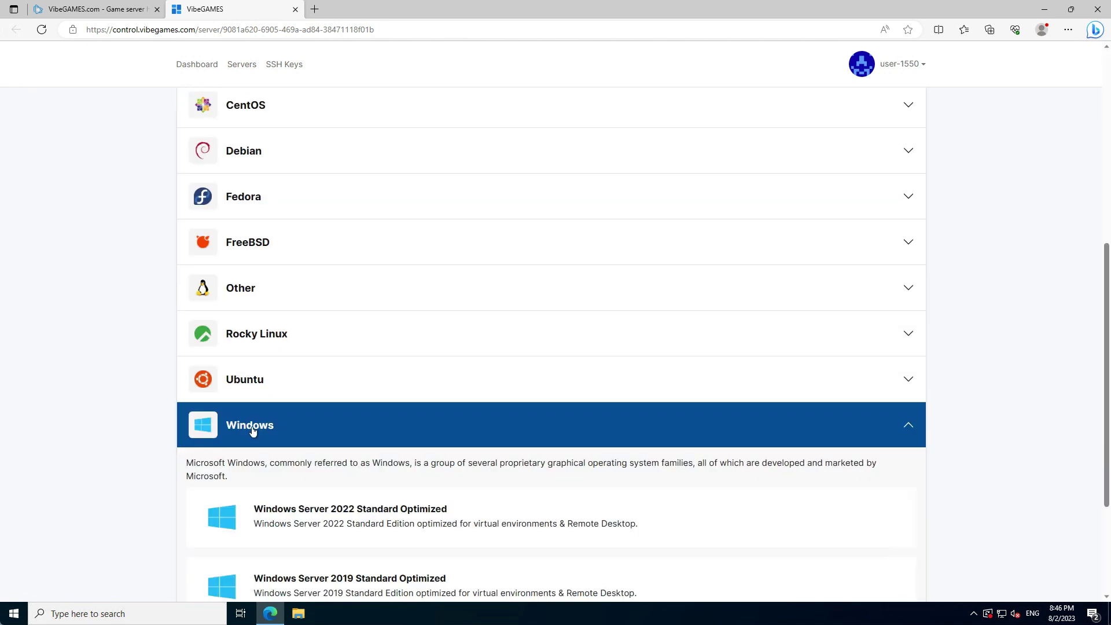
pyautogui.scroll(-2, 254, 431)
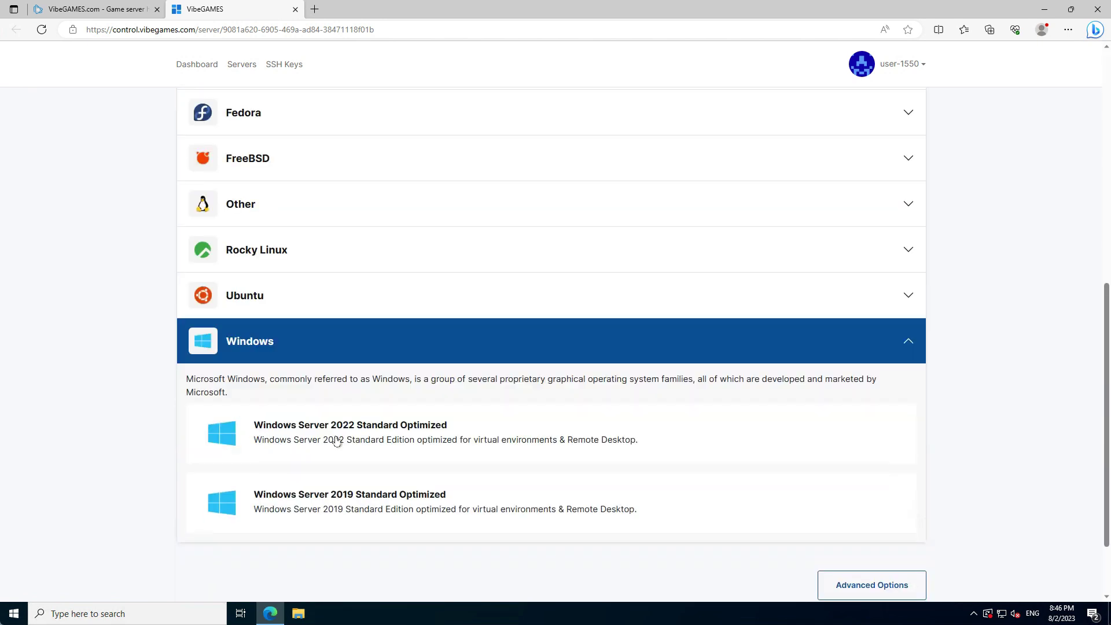
pyautogui.click(446, 431)
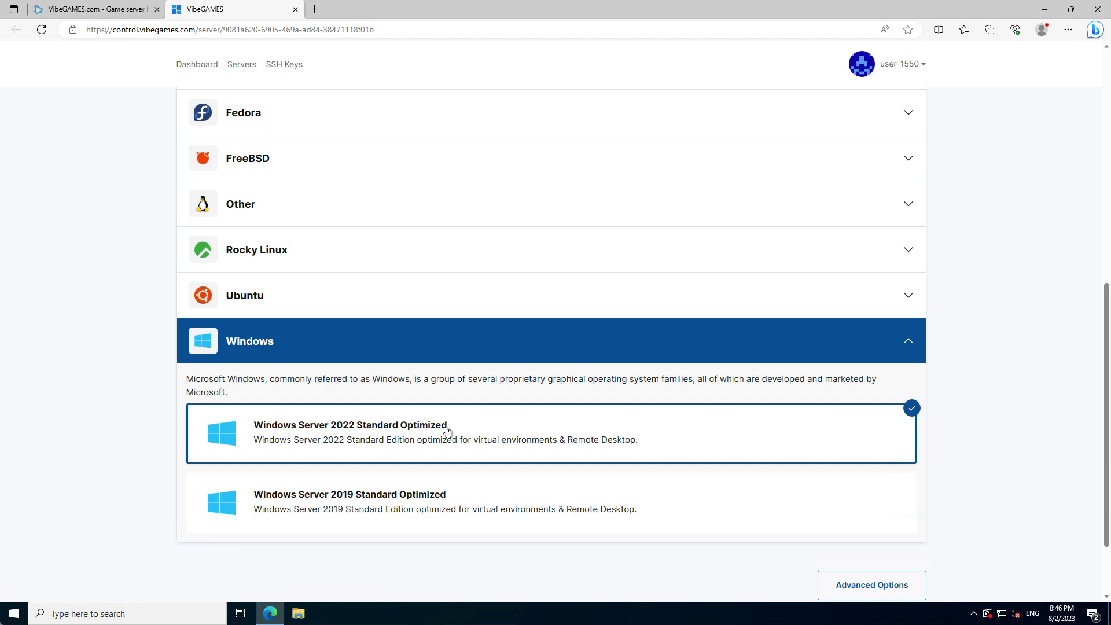
pyautogui.scroll(-2, 447, 430)
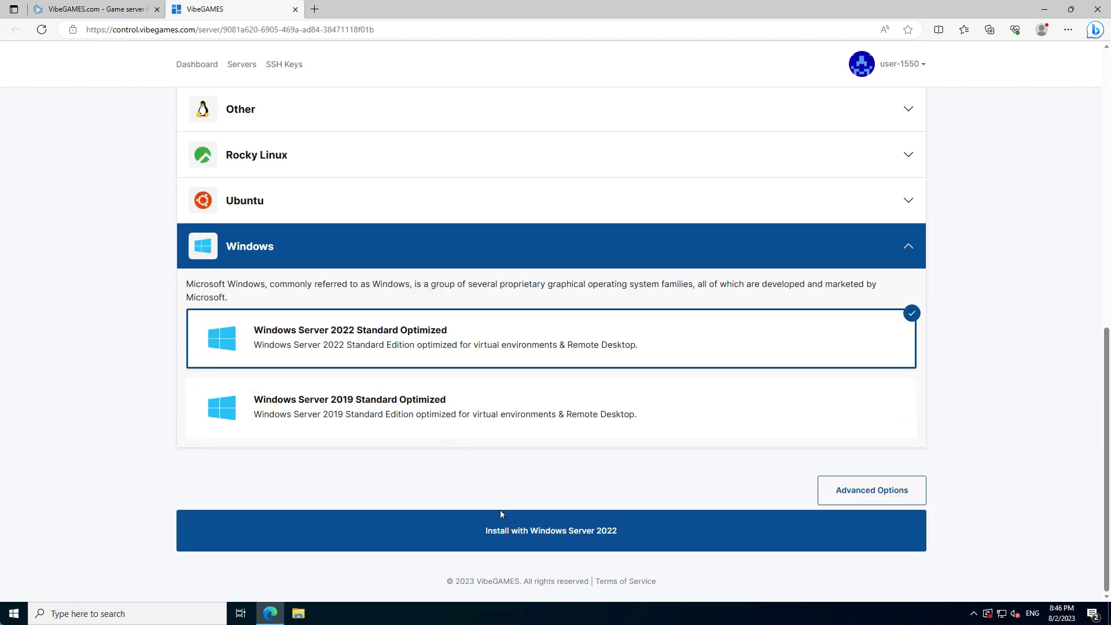
pyautogui.click(519, 535)
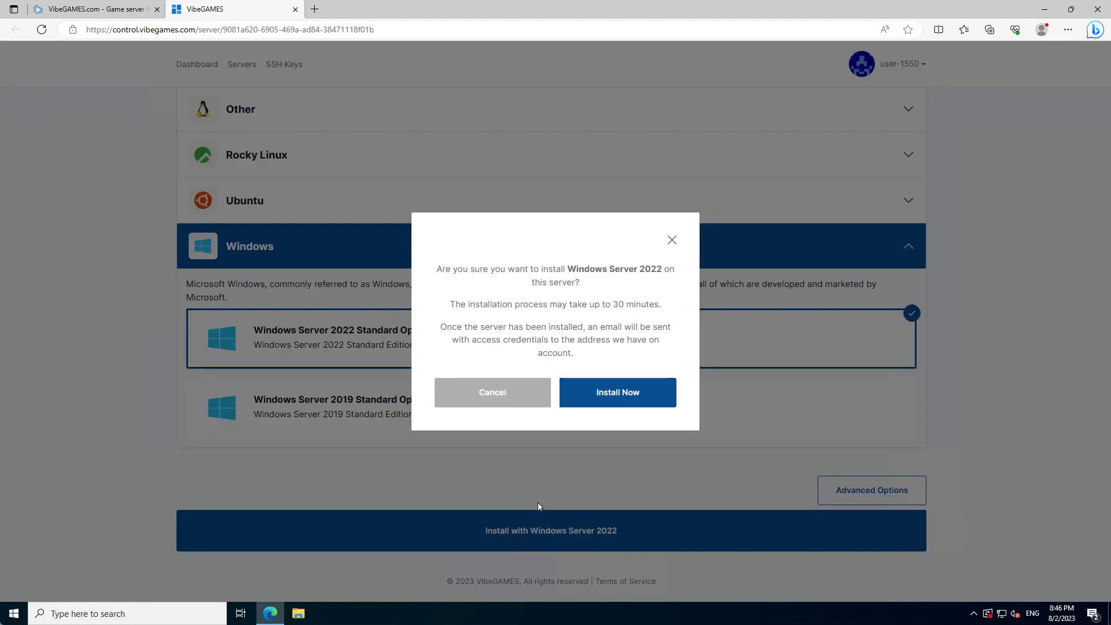
pyautogui.click(617, 394)
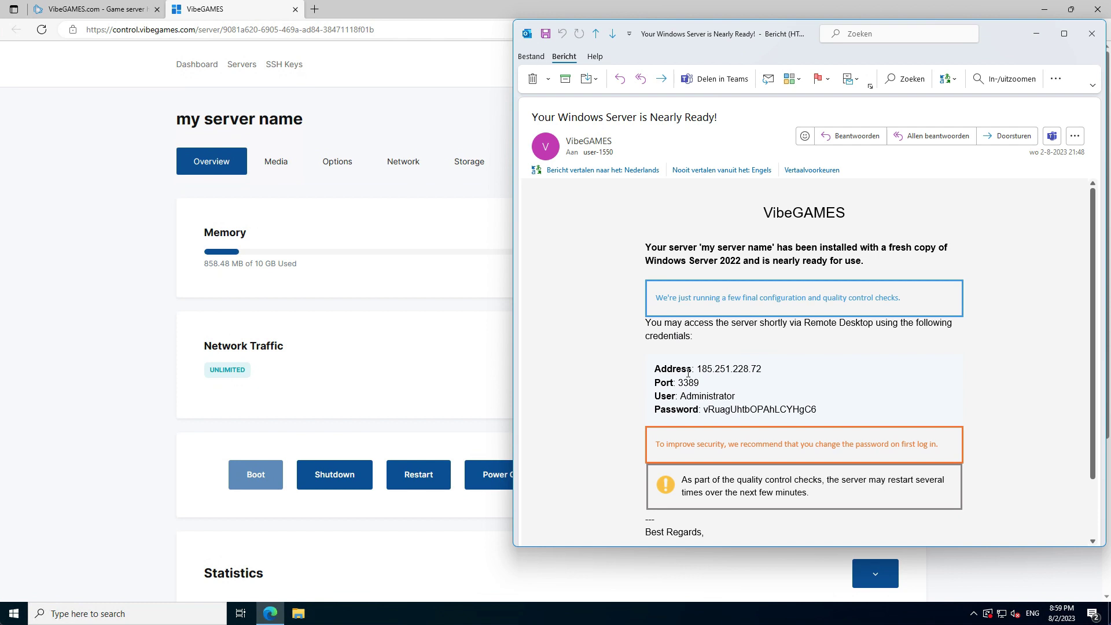
# - Highlight the server address and administrator password in the server-ready email
pyautogui.moveTo(697, 369); pyautogui.dragTo(770, 369)
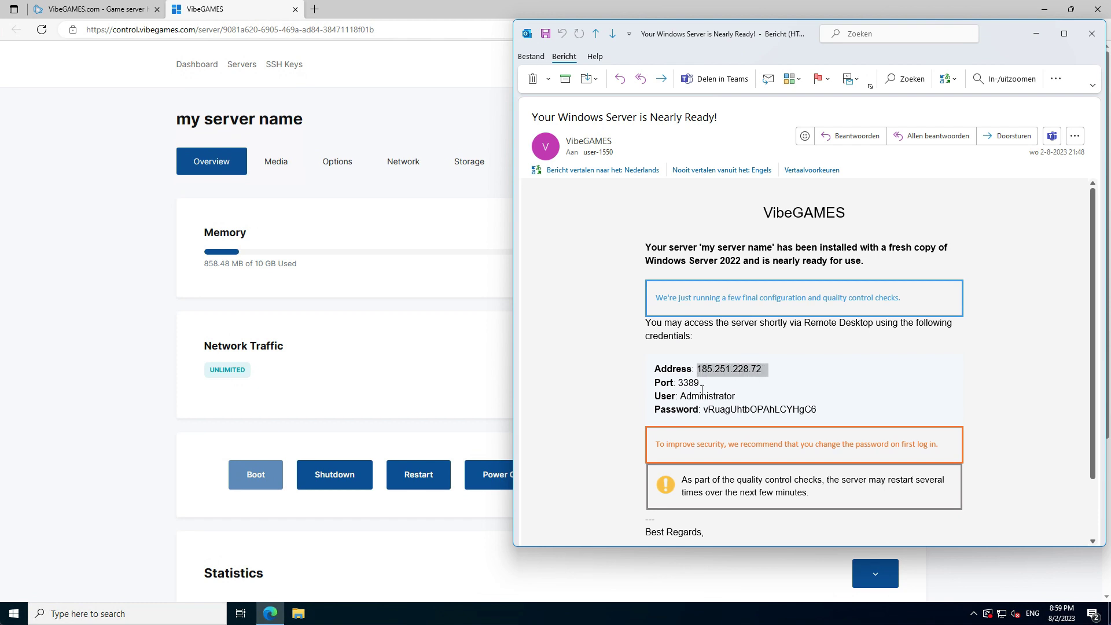
pyautogui.moveTo(708, 409); pyautogui.dragTo(817, 409)
# - Launch Remote Desktop Connection and connect to the emailed address 185.251.228.72
pyautogui.click(18, 612)
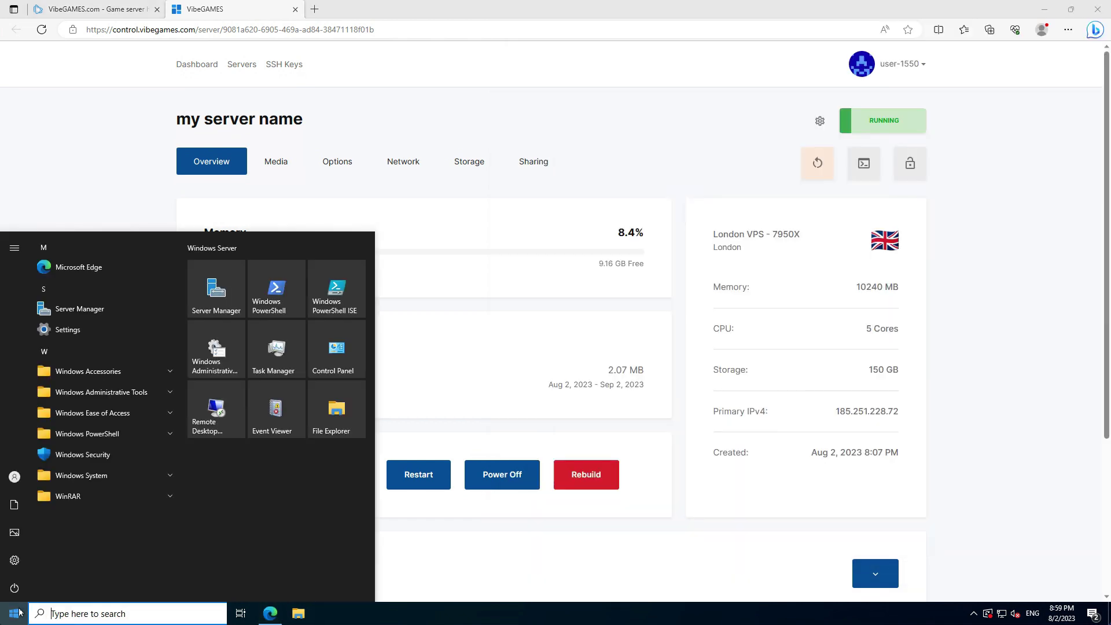
pyautogui.write('remote d')
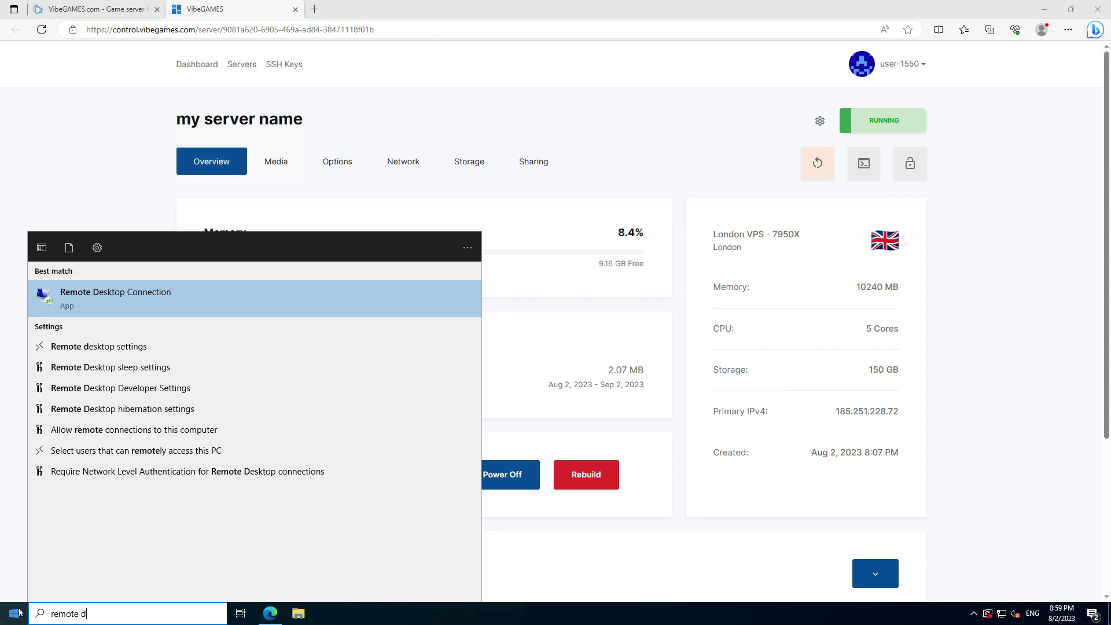
pyautogui.click(186, 307)
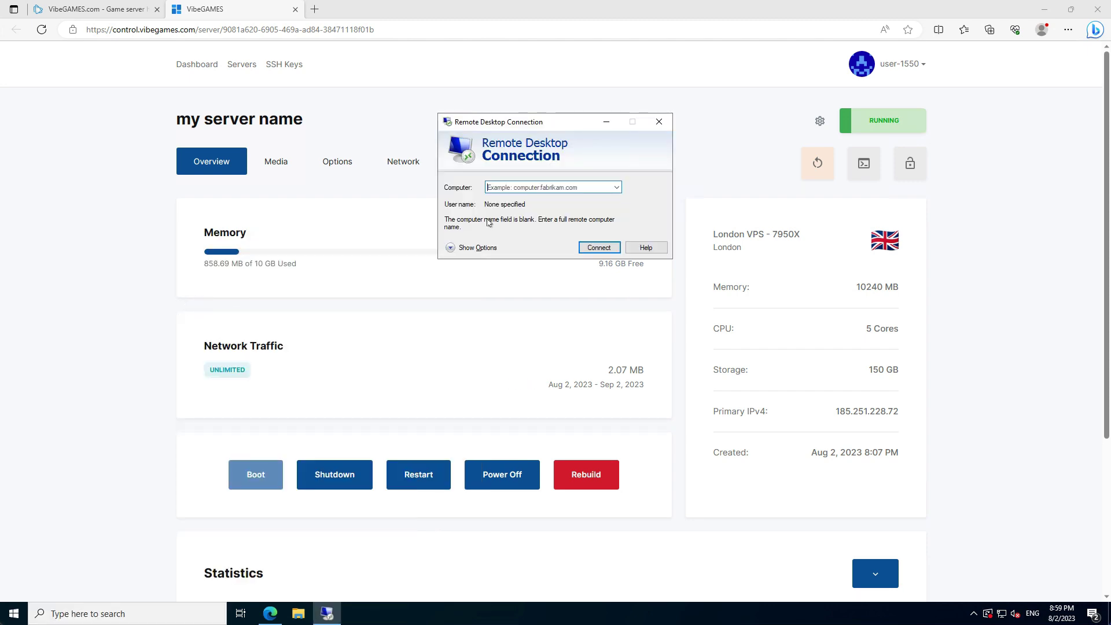
pyautogui.hotkey('alt', 'Tab')
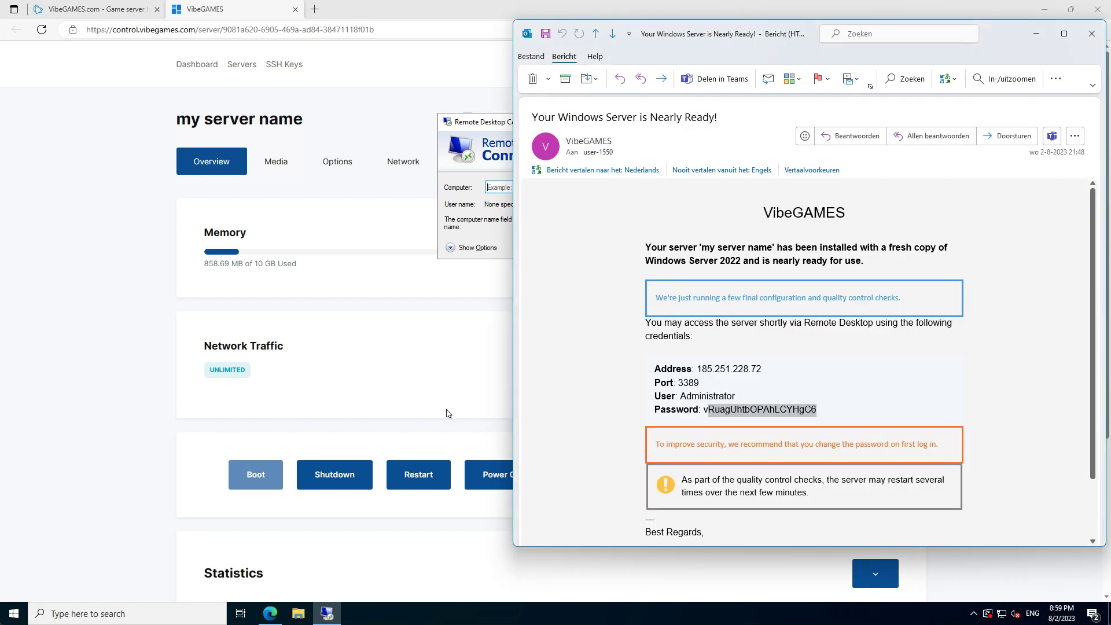
pyautogui.moveTo(697, 368); pyautogui.dragTo(761, 369)
pyautogui.hotkey('ctrl', 'c')
pyautogui.click(496, 188)
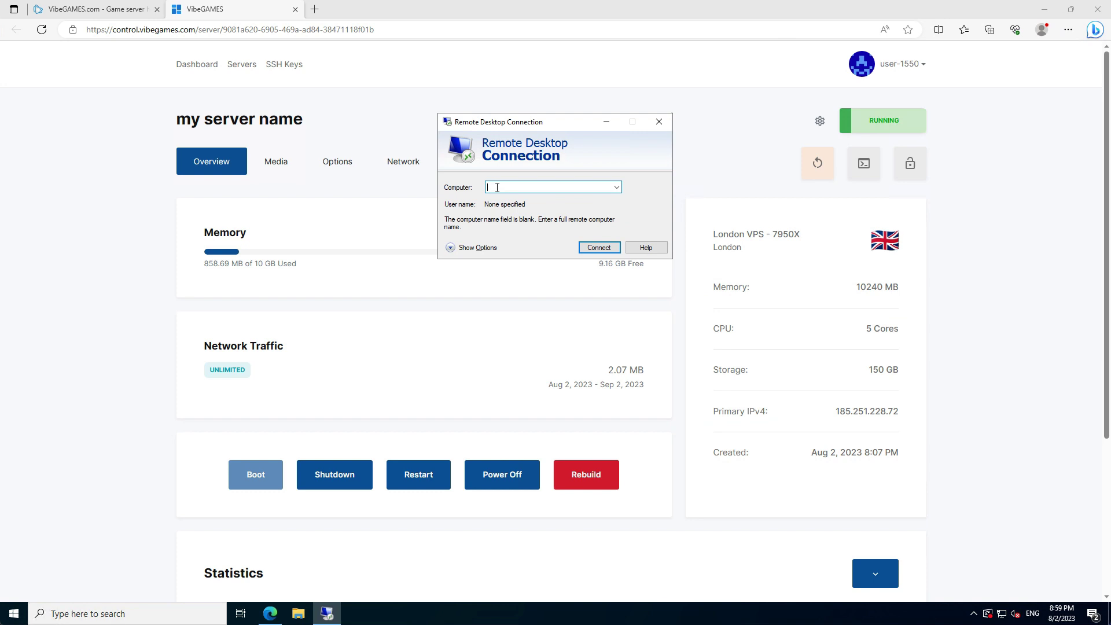
pyautogui.hotkey('ctrl', 'v')
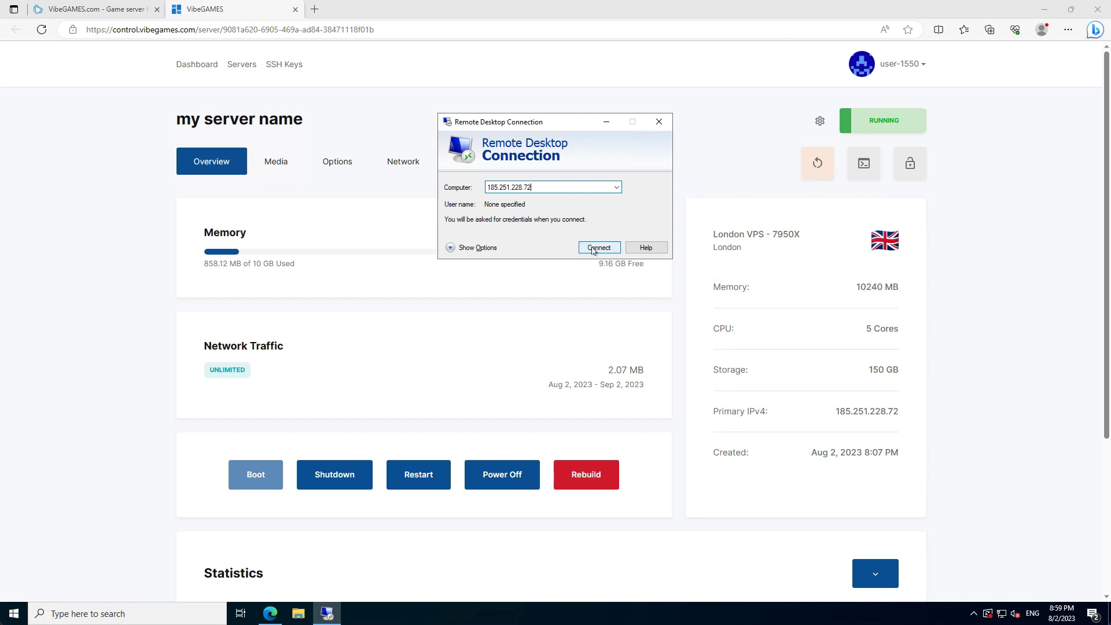
pyautogui.click(589, 249)
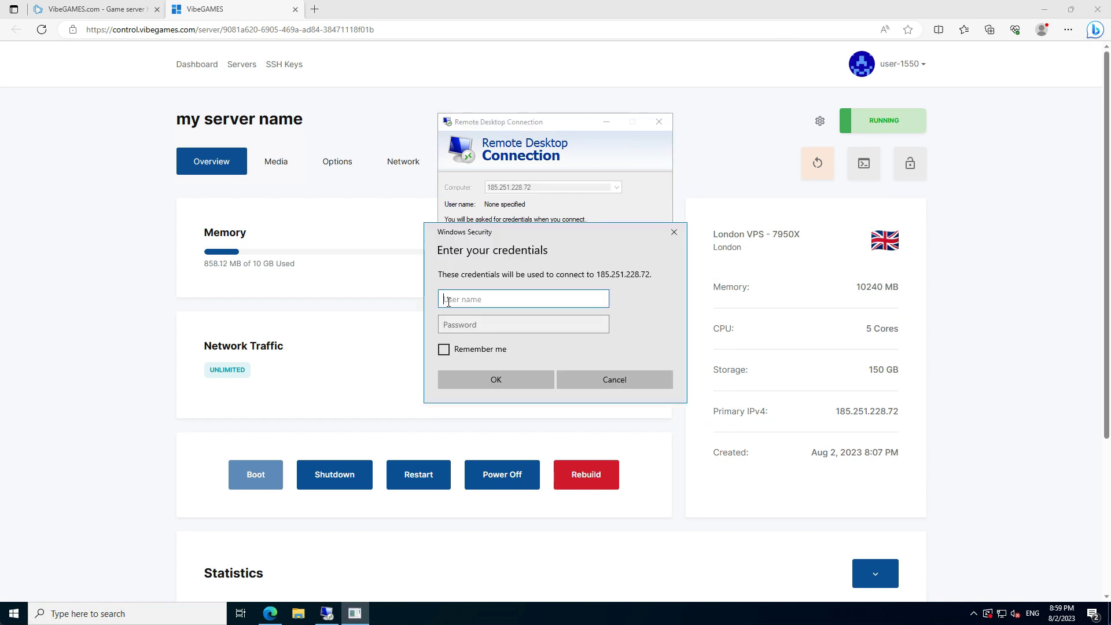
# - Sign in as Administrator with the emailed password, remember credentials, and accept the certificate
pyautogui.write('Administrator')
pyautogui.click(523, 324)
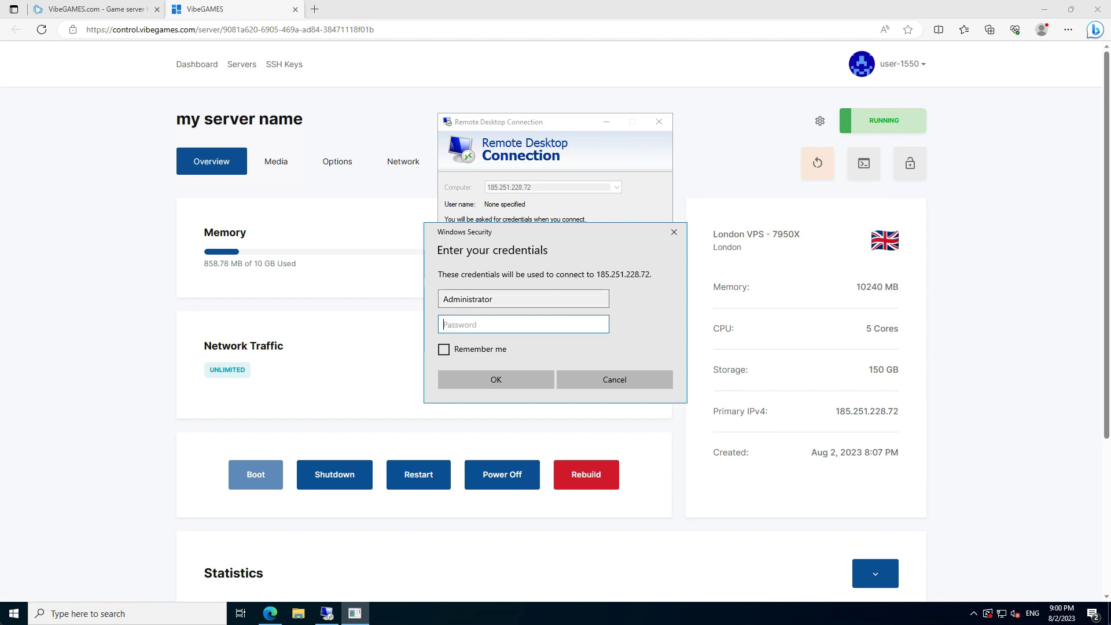
pyautogui.hotkey('alt', 'Tab')
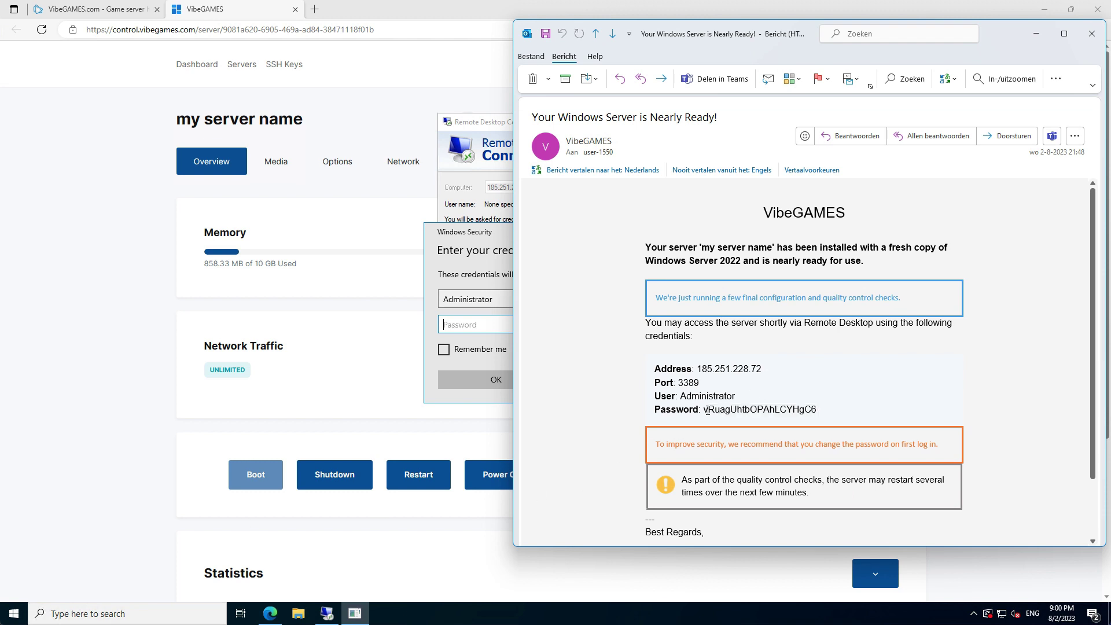
pyautogui.moveTo(703, 410); pyautogui.dragTo(816, 410)
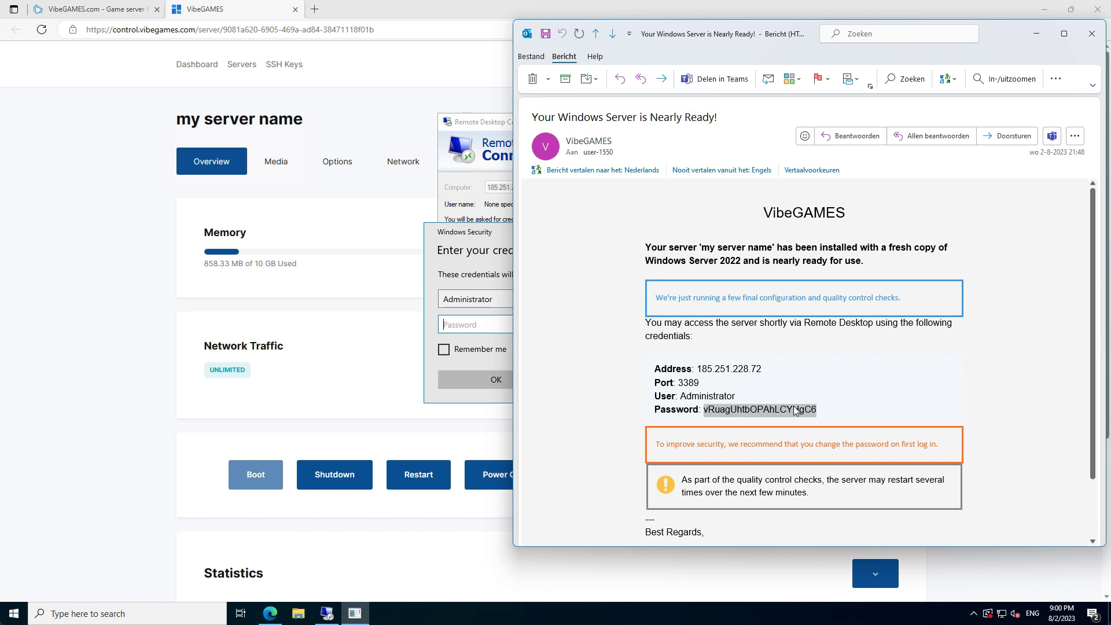
pyautogui.rightClick(789, 412)
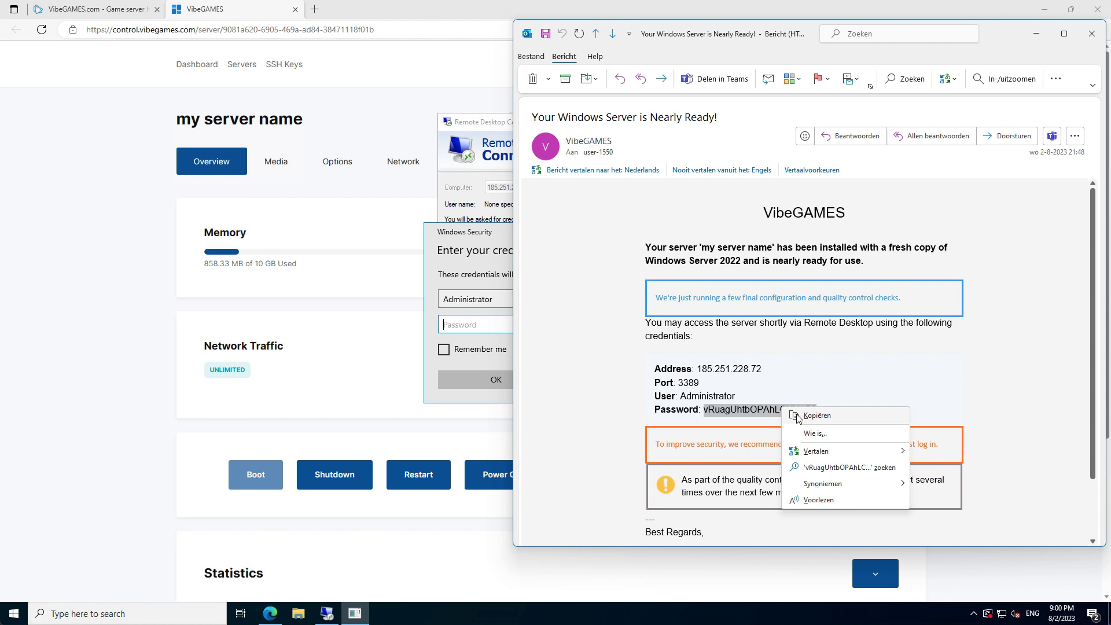
pyautogui.click(803, 420)
pyautogui.click(469, 327)
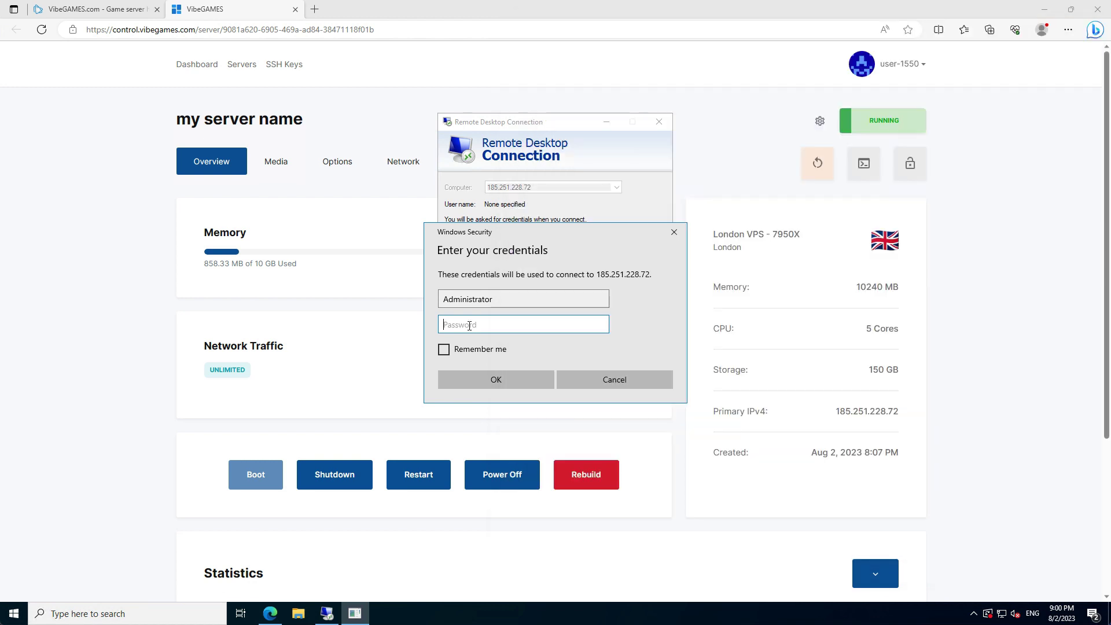
pyautogui.hotkey('ctrl', 'v')
pyautogui.click(445, 351)
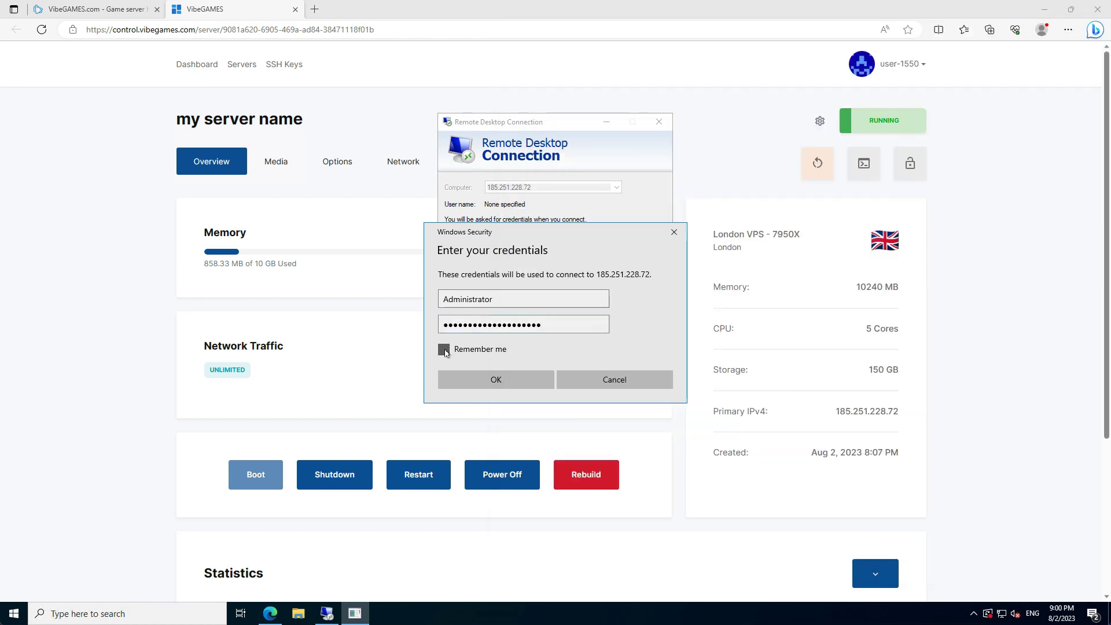
pyautogui.click(484, 382)
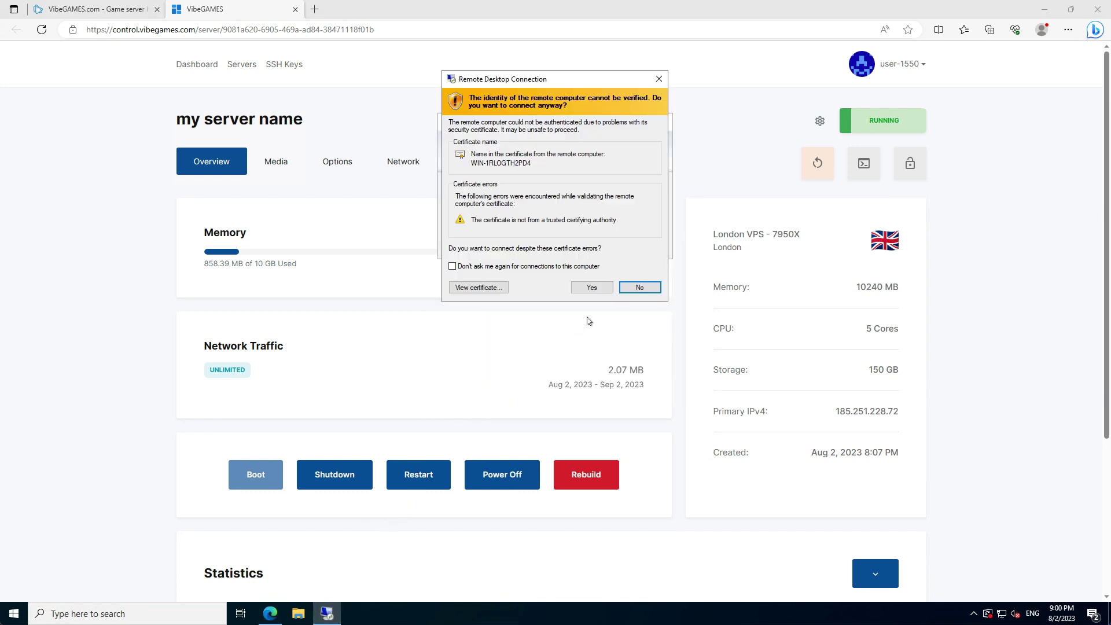
pyautogui.click(592, 294)
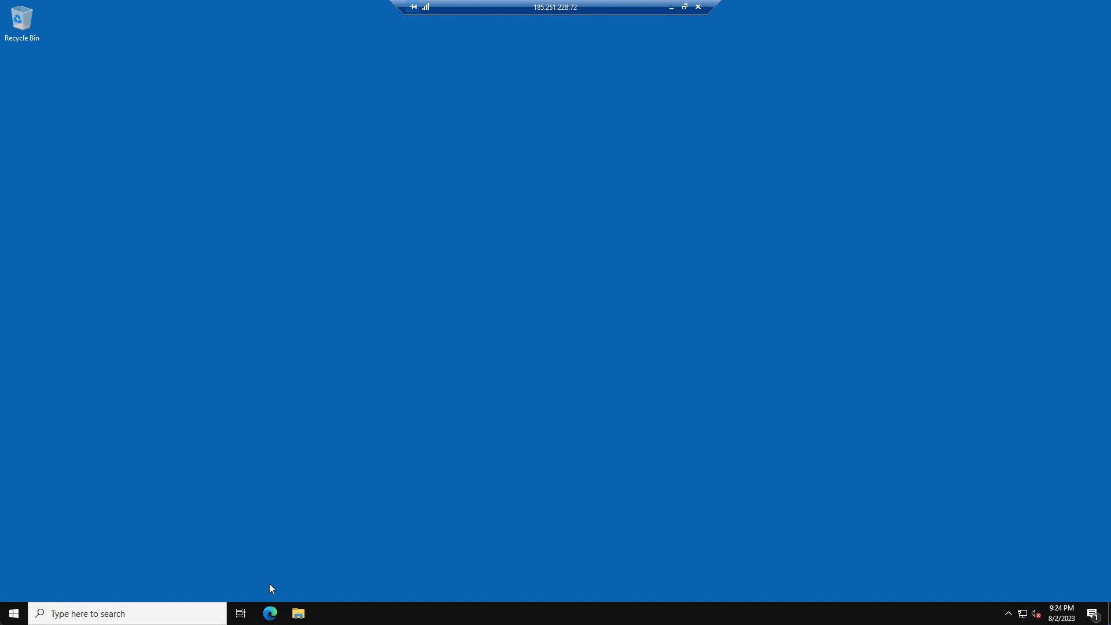
# - Search 'download mariadb' in Edge and download the MariaDB 11.2.0 Windows installer
pyautogui.click(270, 613)
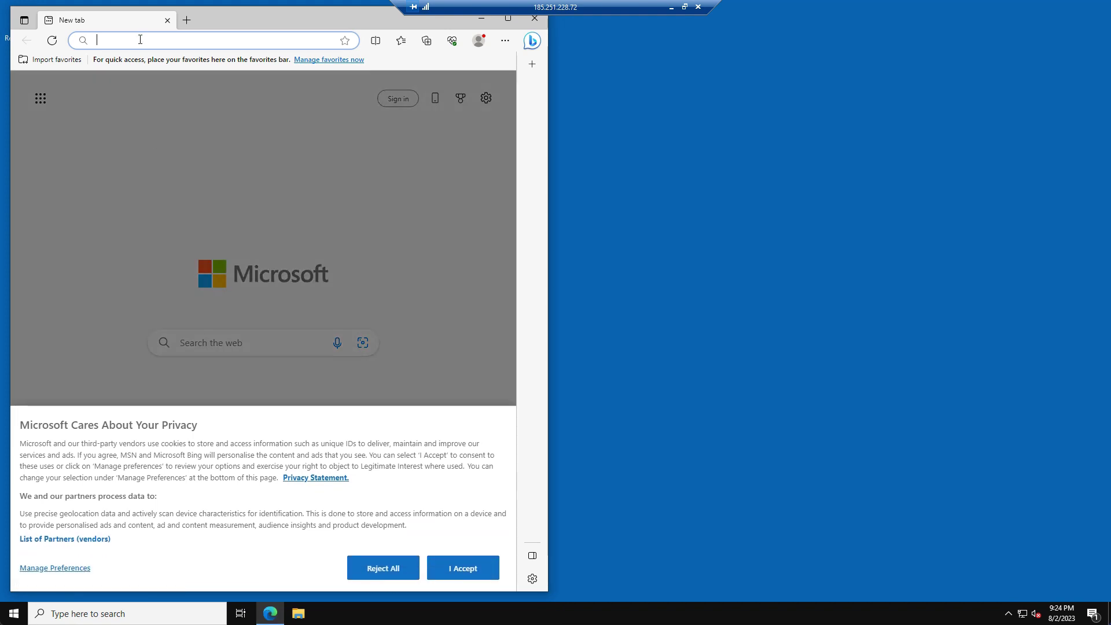
pyautogui.write('download')
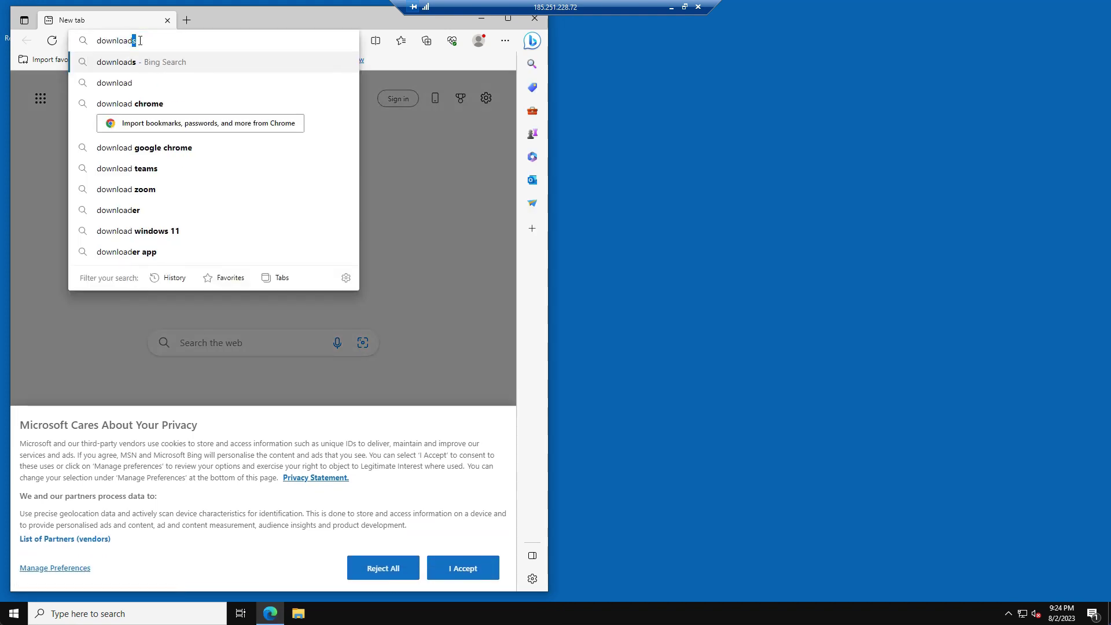
pyautogui.write(' mariadb')
pyautogui.press('Return')
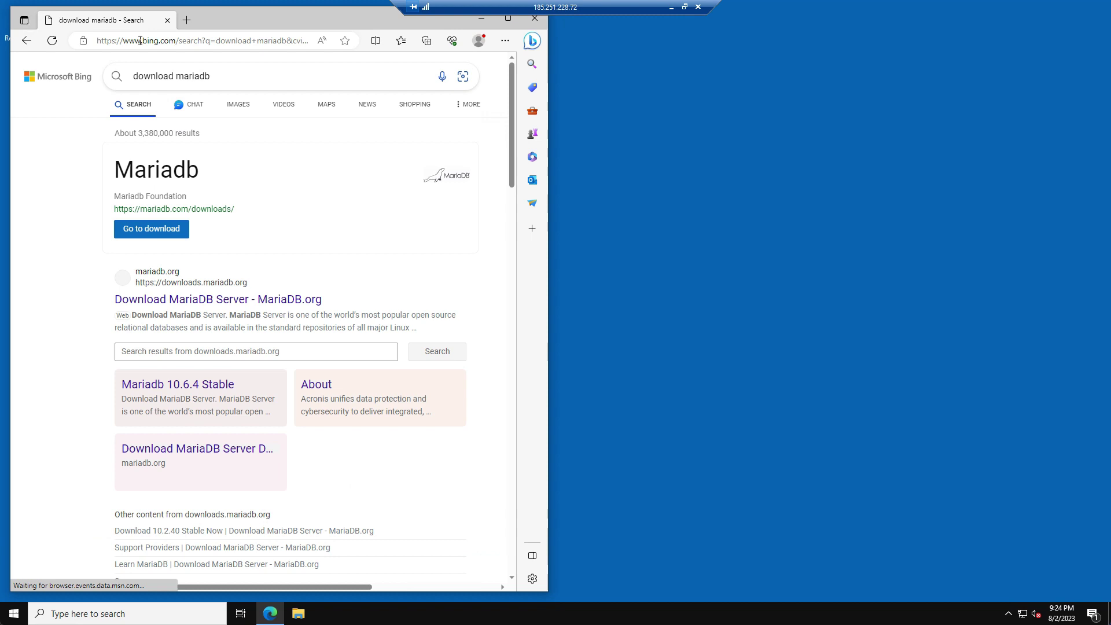
pyautogui.click(124, 561)
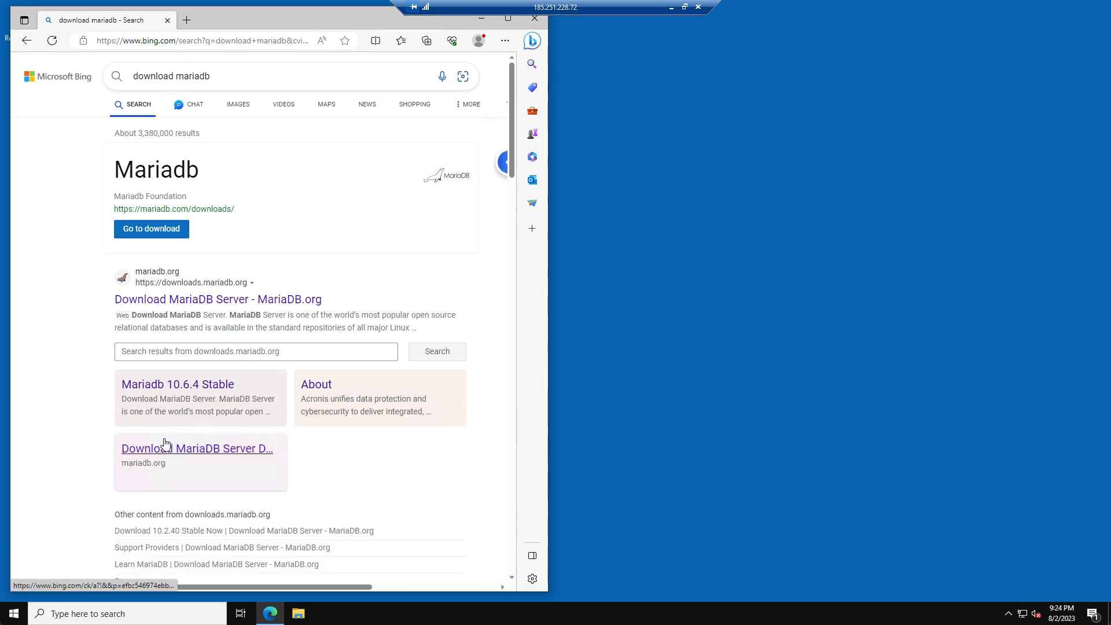
pyautogui.click(190, 386)
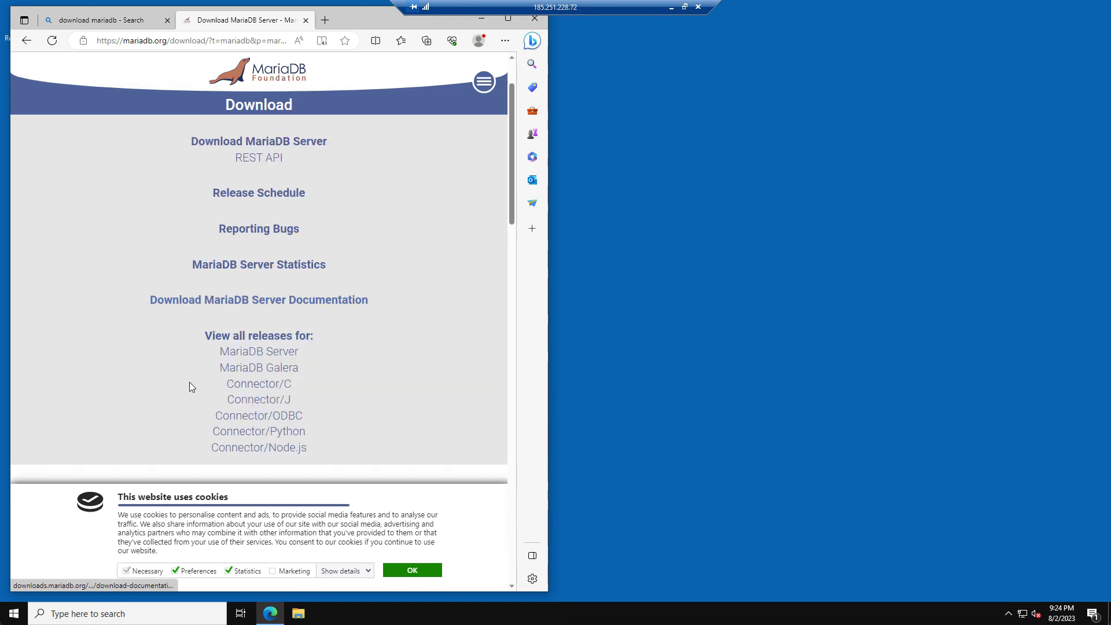
pyautogui.scroll(-7, 189, 386)
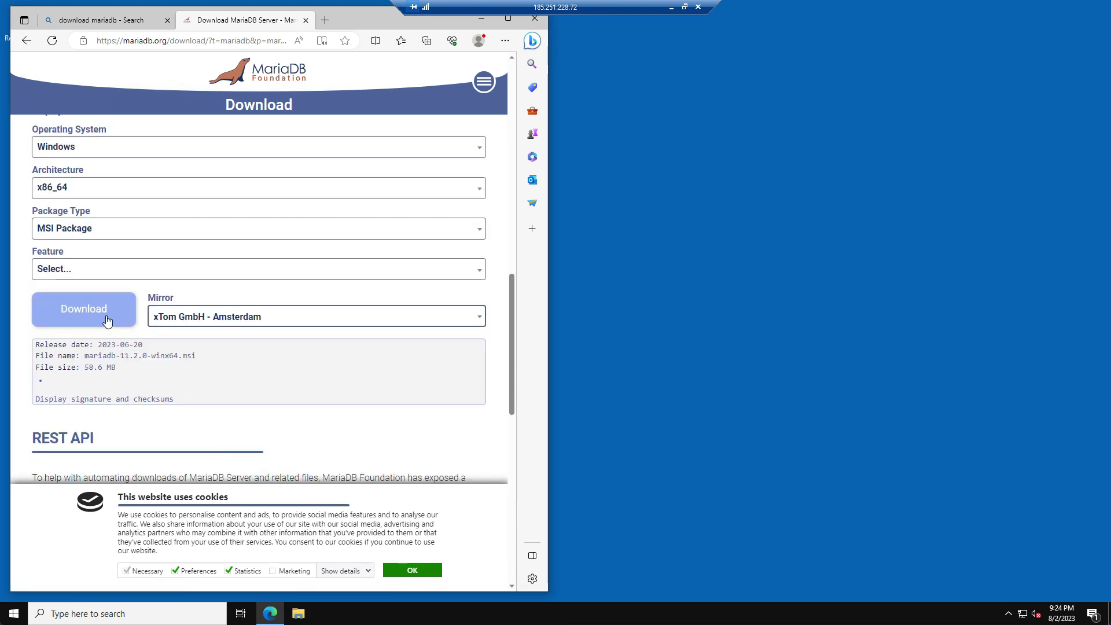
pyautogui.click(105, 318)
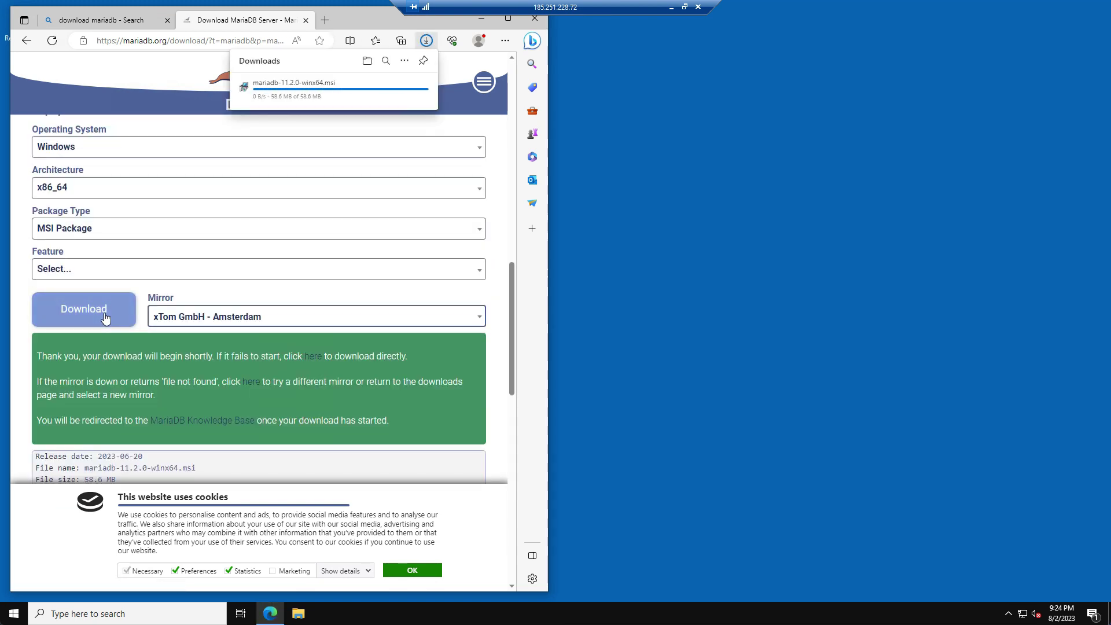
# - Run the MariaDB installer, accept the license and keep the default features
pyautogui.click(267, 93)
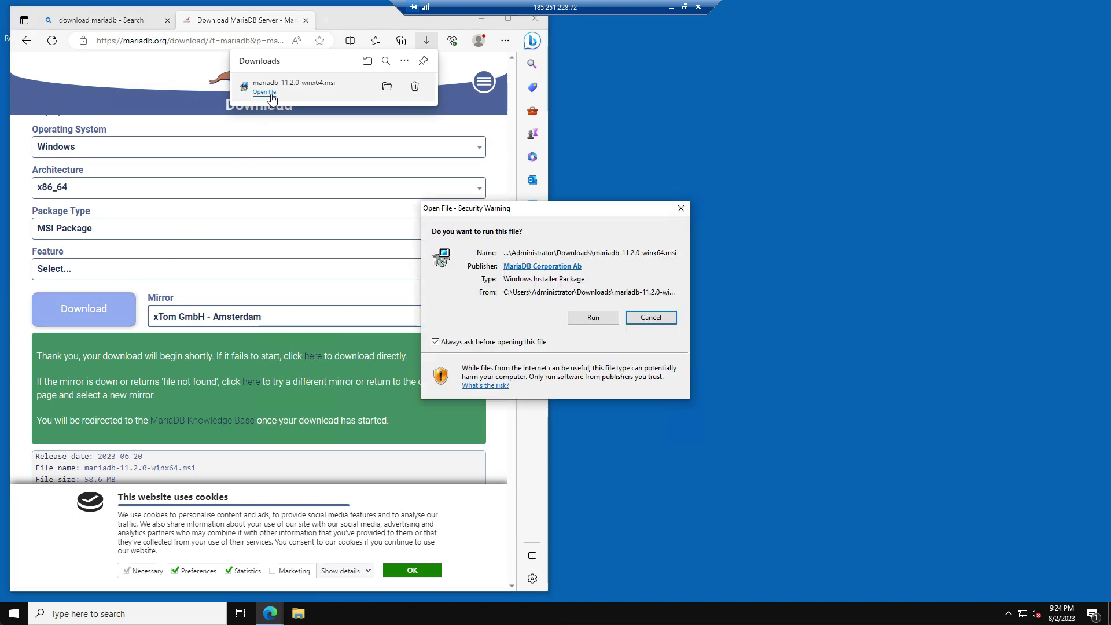
pyautogui.click(593, 318)
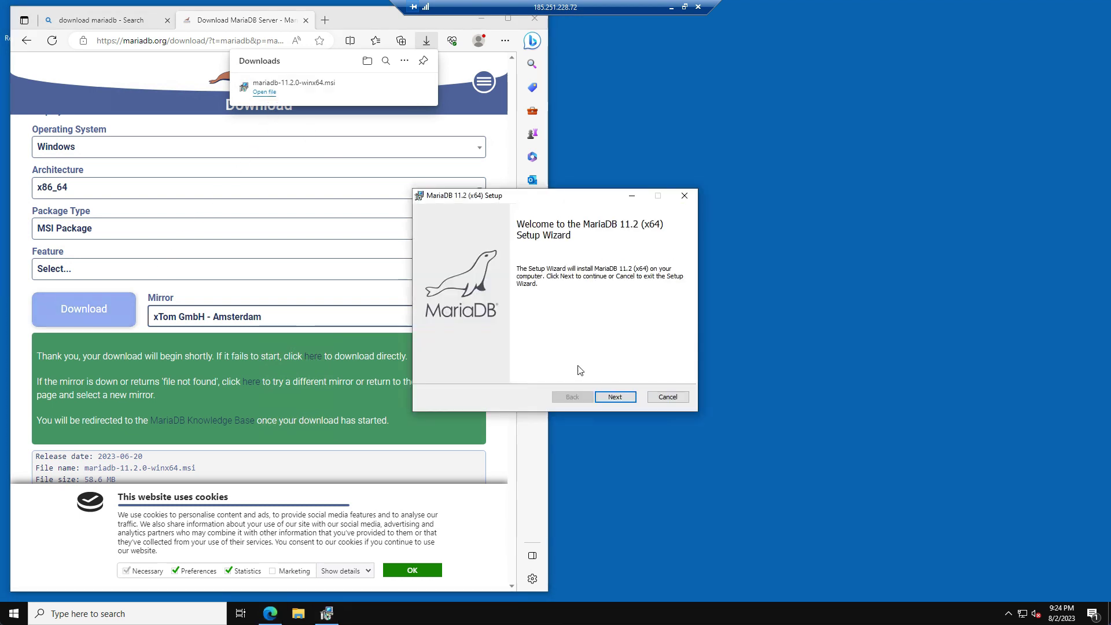
pyautogui.click(604, 399)
pyautogui.click(546, 371)
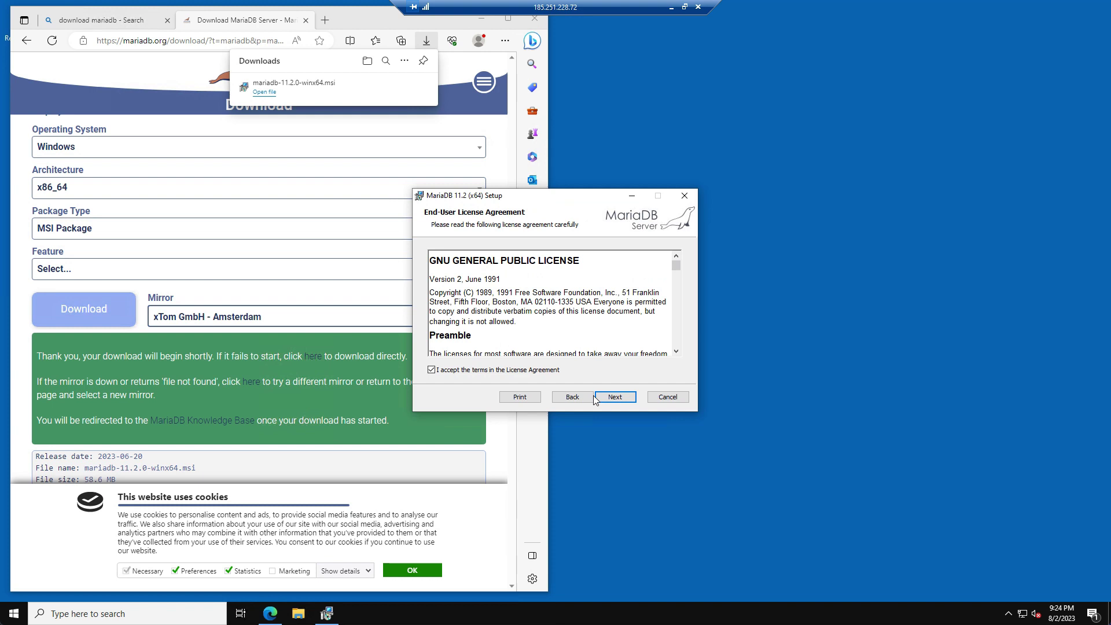
pyautogui.click(615, 399)
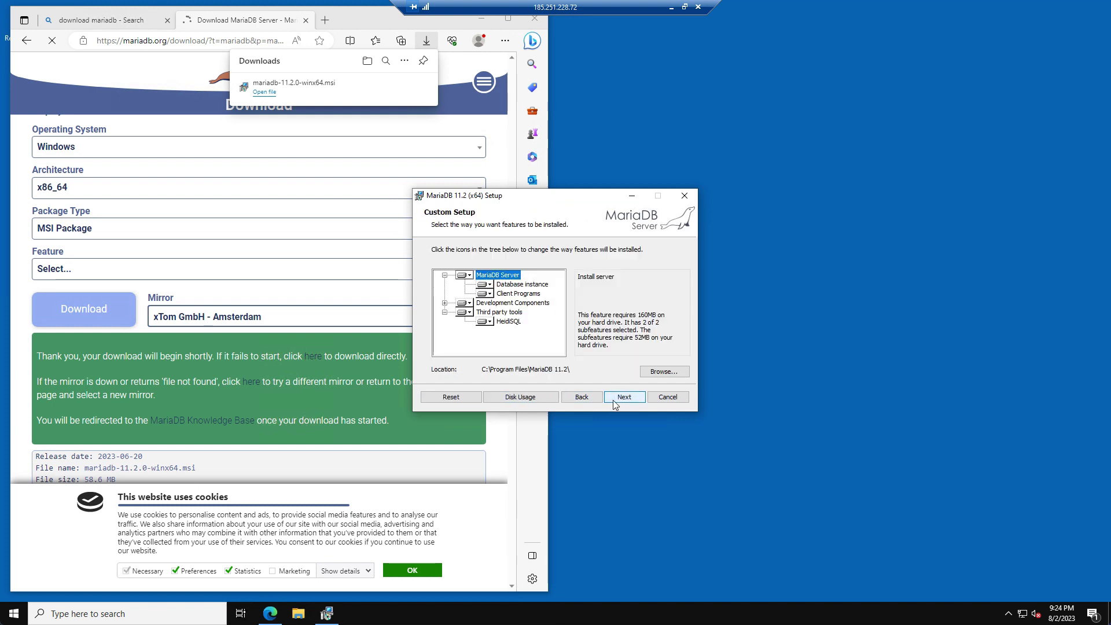
pyautogui.click(614, 399)
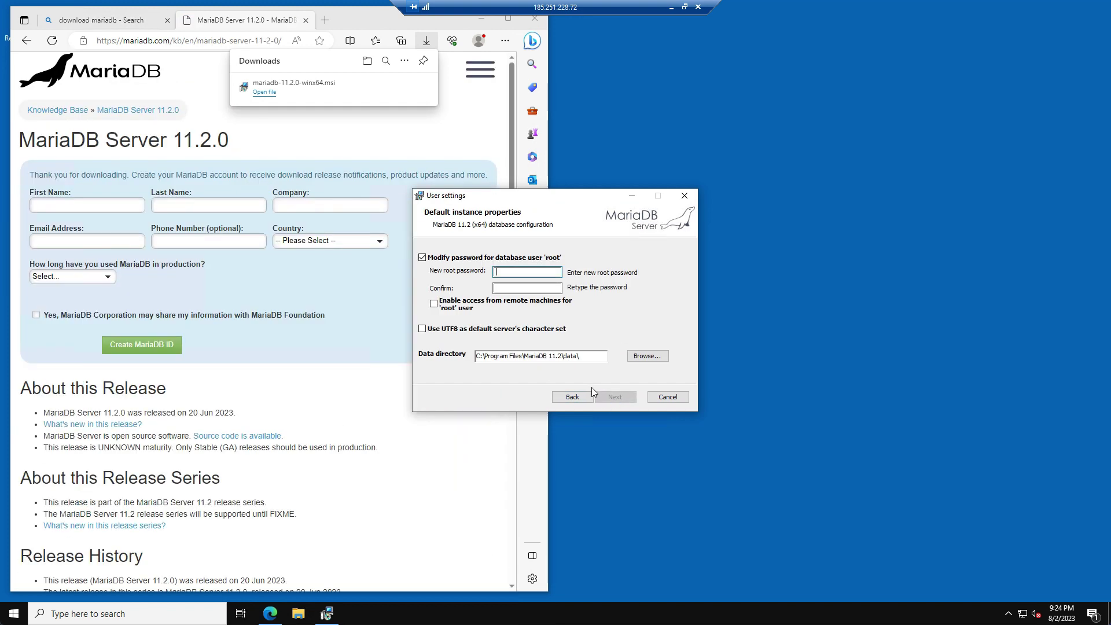
# - Set the root password, keep default network settings, and complete the install
pyautogui.write('root')
pyautogui.press('Tab')
pyautogui.write('r')
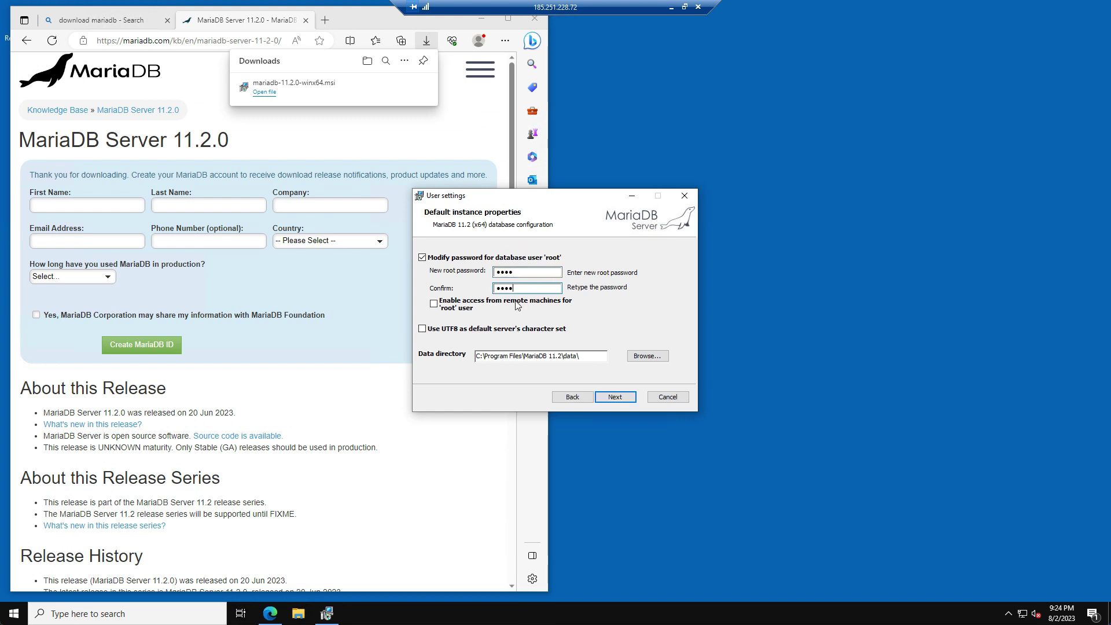
pyautogui.click(609, 404)
pyautogui.click(609, 402)
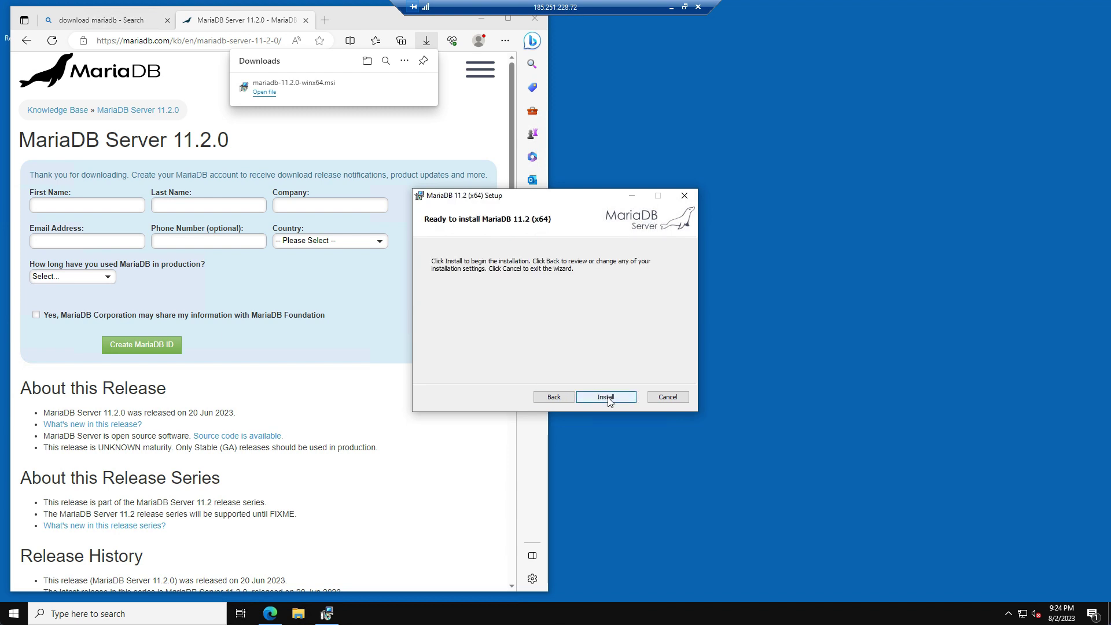
pyautogui.click(607, 397)
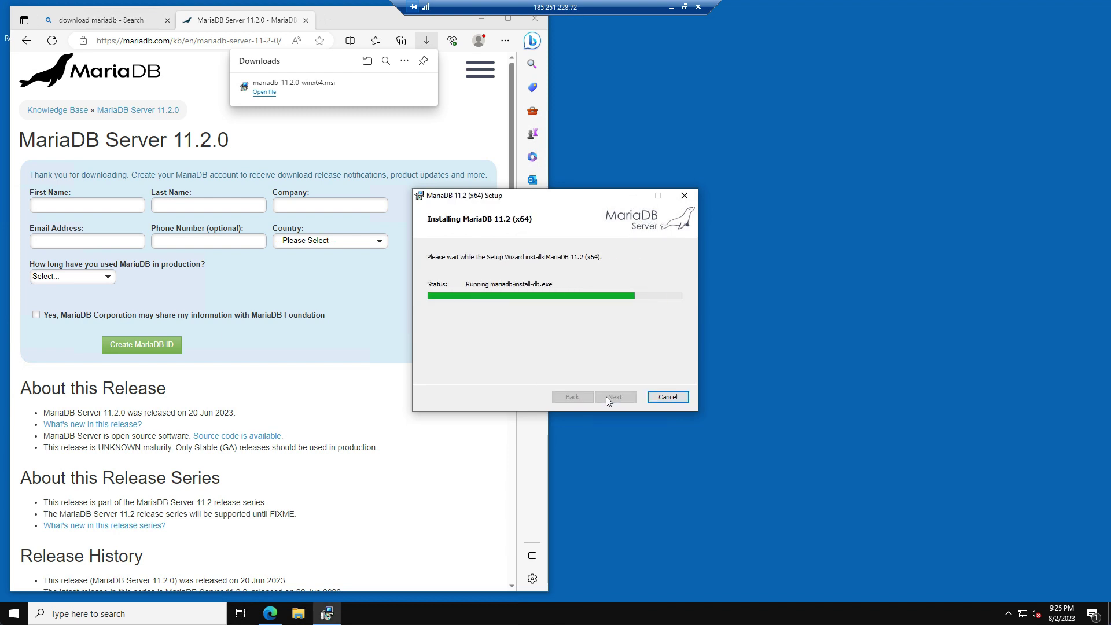
pyautogui.click(615, 397)
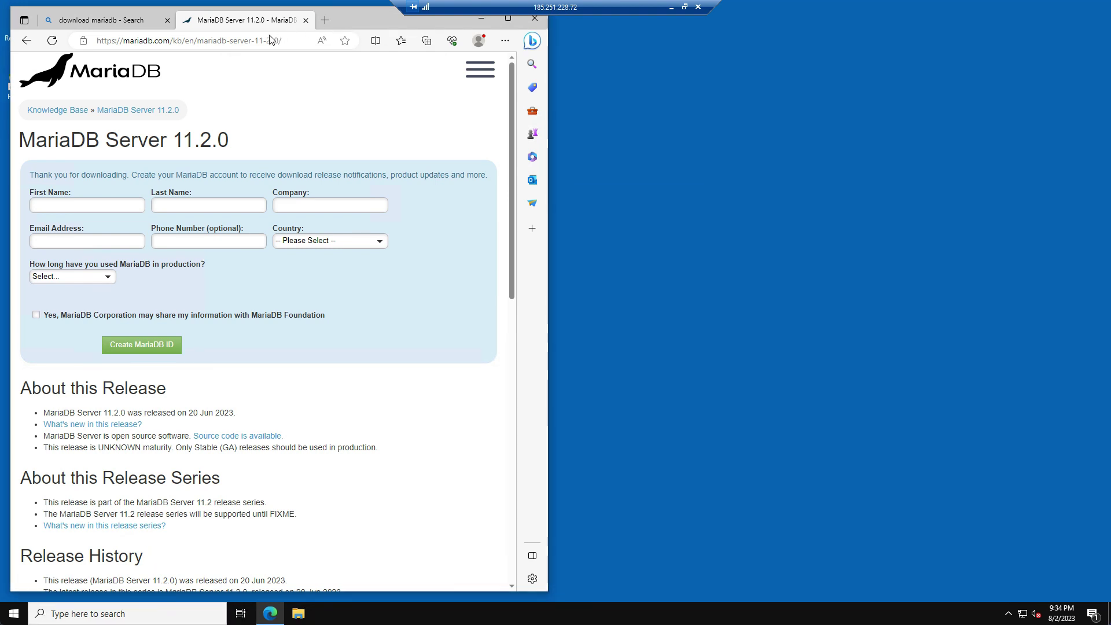
# - Search 'download winrar' and download WinRAR 6.23 English 64 bit
pyautogui.click(271, 40)
pyautogui.write('download winrar')
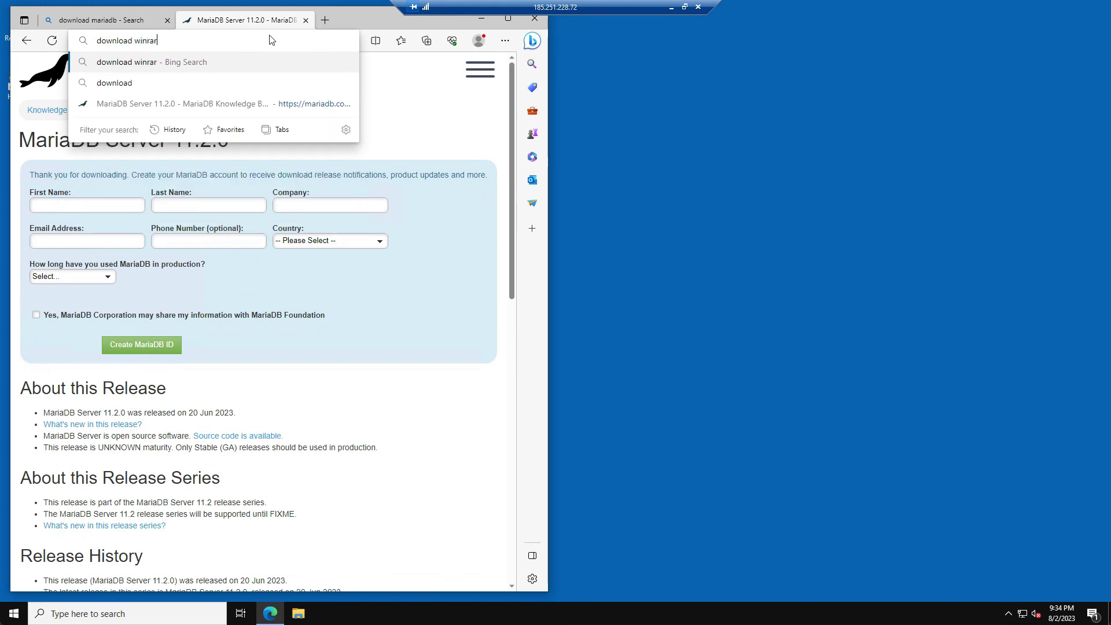
pyautogui.press('Return')
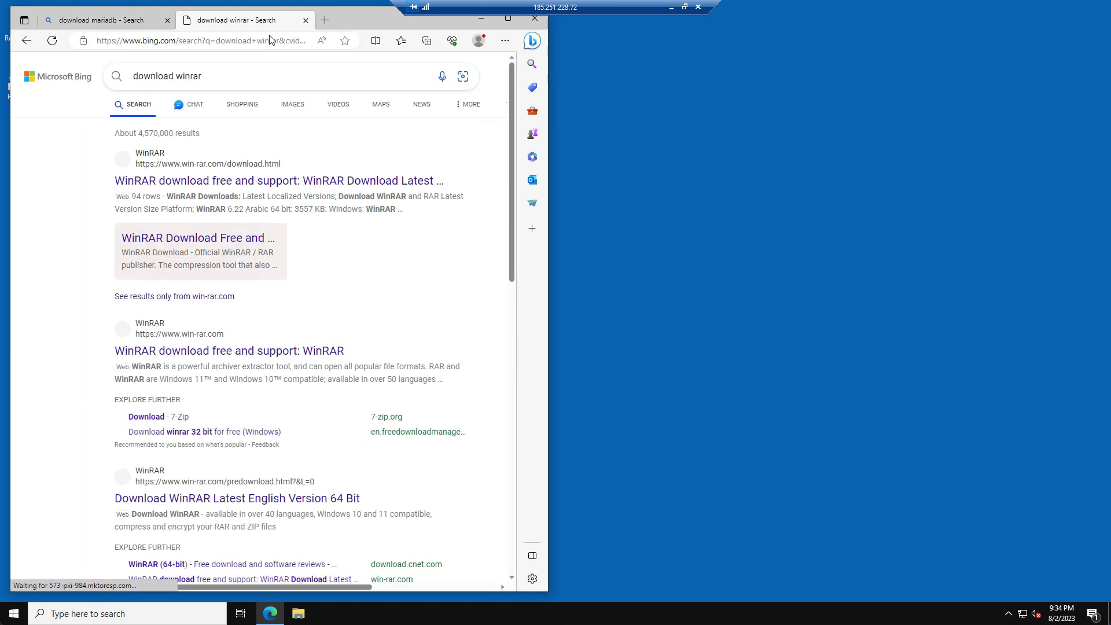
pyautogui.click(188, 181)
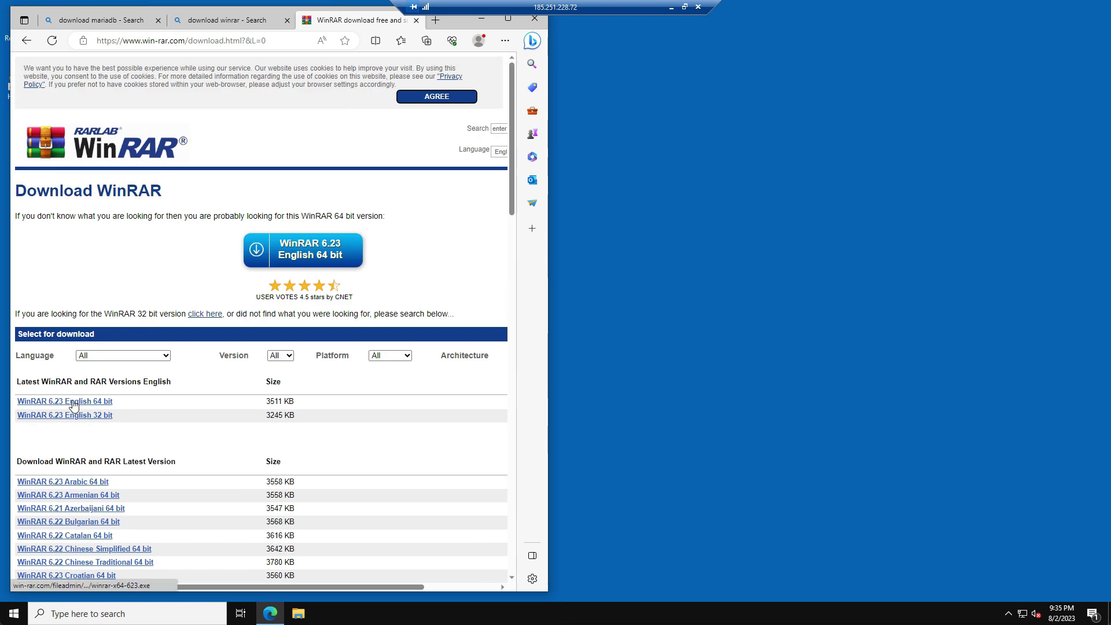
pyautogui.click(73, 402)
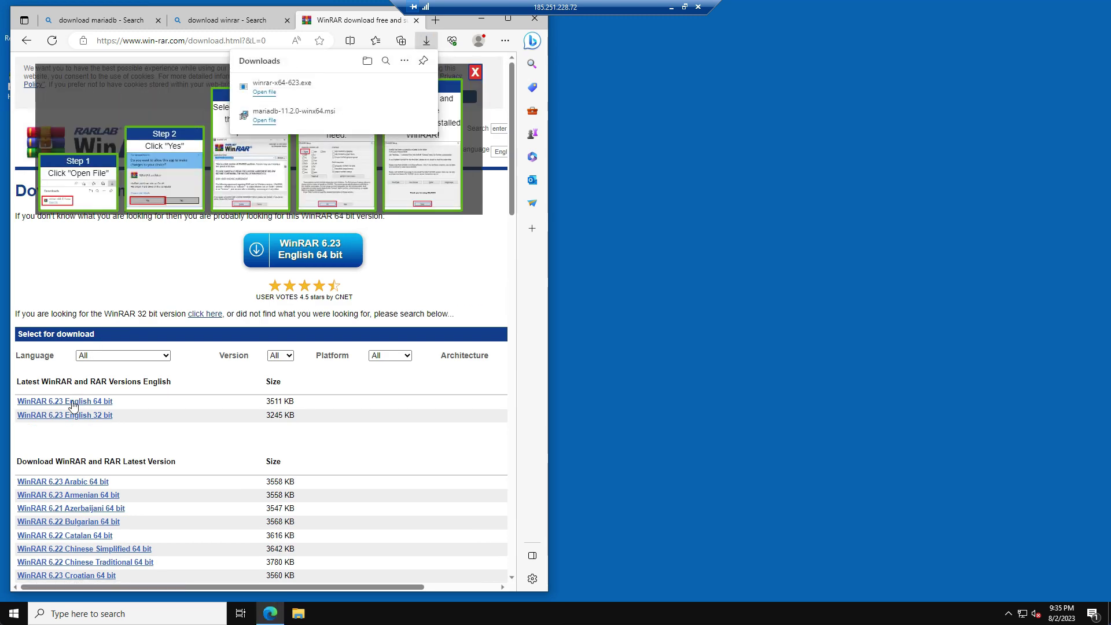
# - Install WinRAR into Program Files with default file associations and reveal the desktop
pyautogui.click(264, 93)
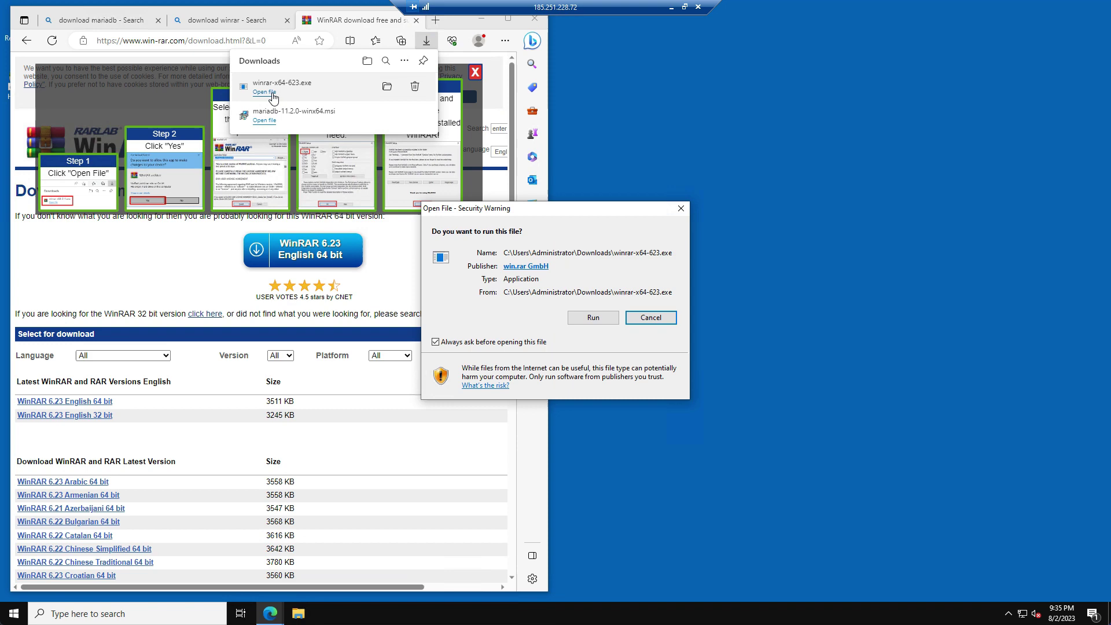
pyautogui.click(584, 324)
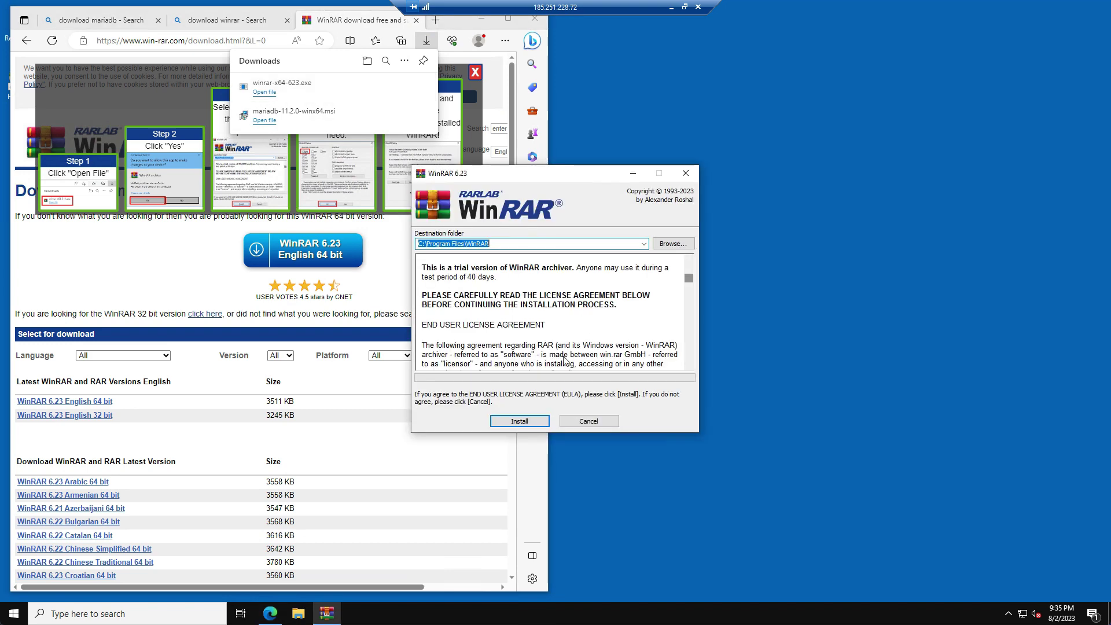
pyautogui.click(525, 424)
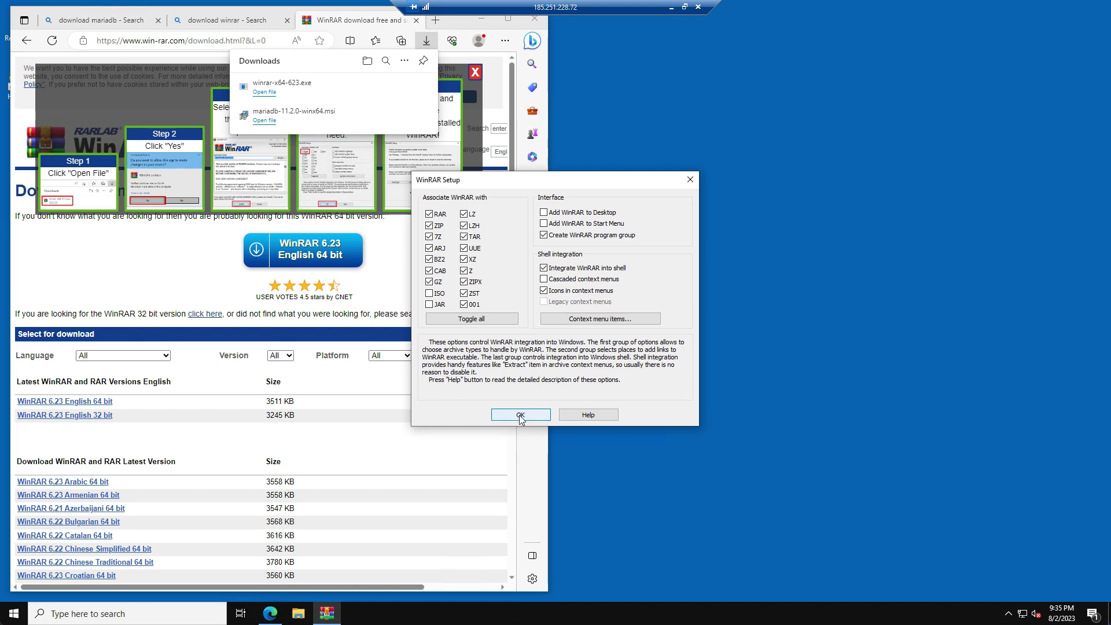
pyautogui.click(520, 415)
pyautogui.click(524, 416)
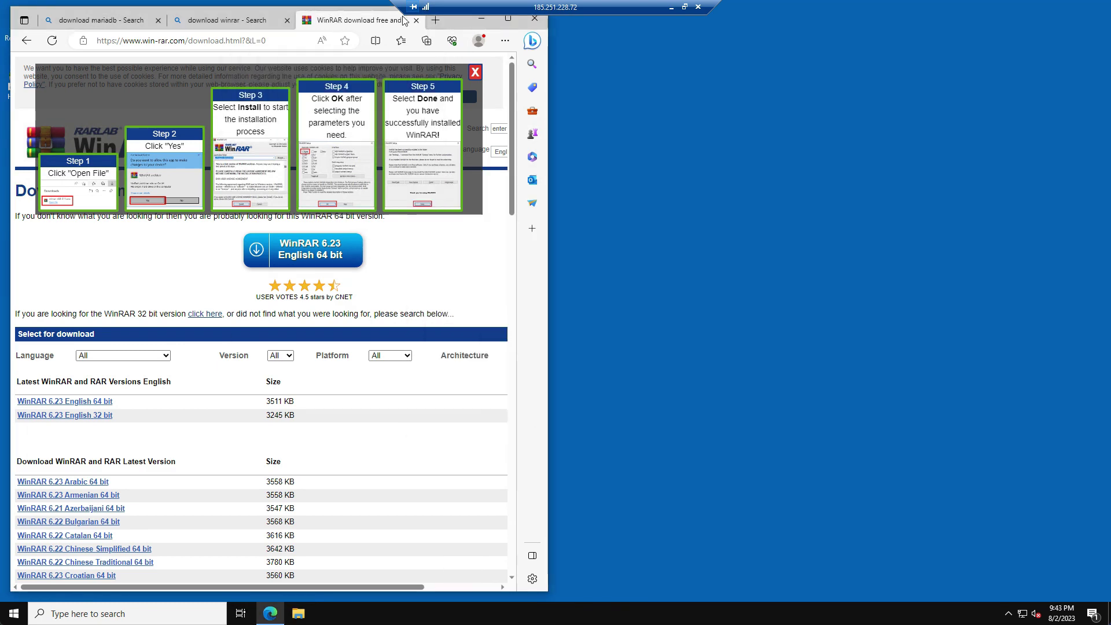
pyautogui.click(481, 21)
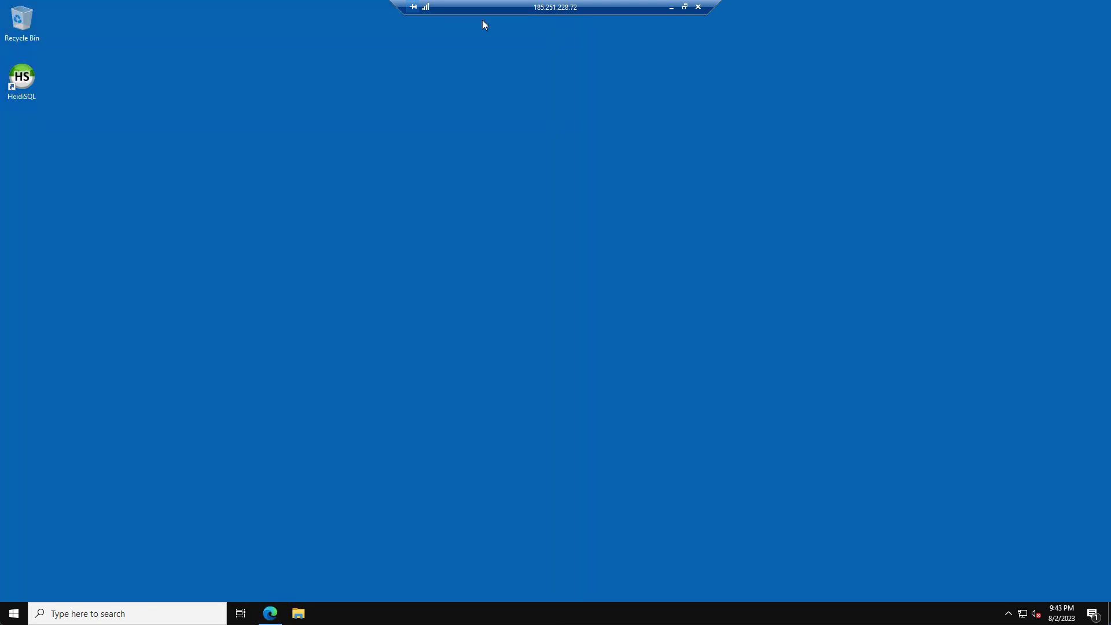
# - Create a folder named 'server' on the desktop and open it
pyautogui.rightClick(160, 165)
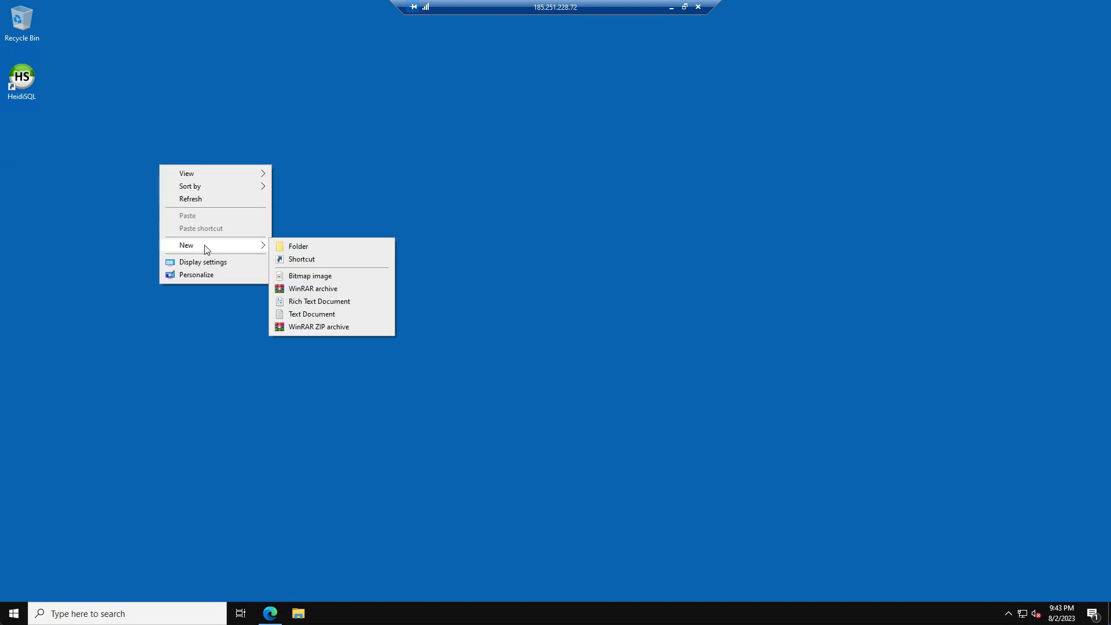
pyautogui.click(290, 248)
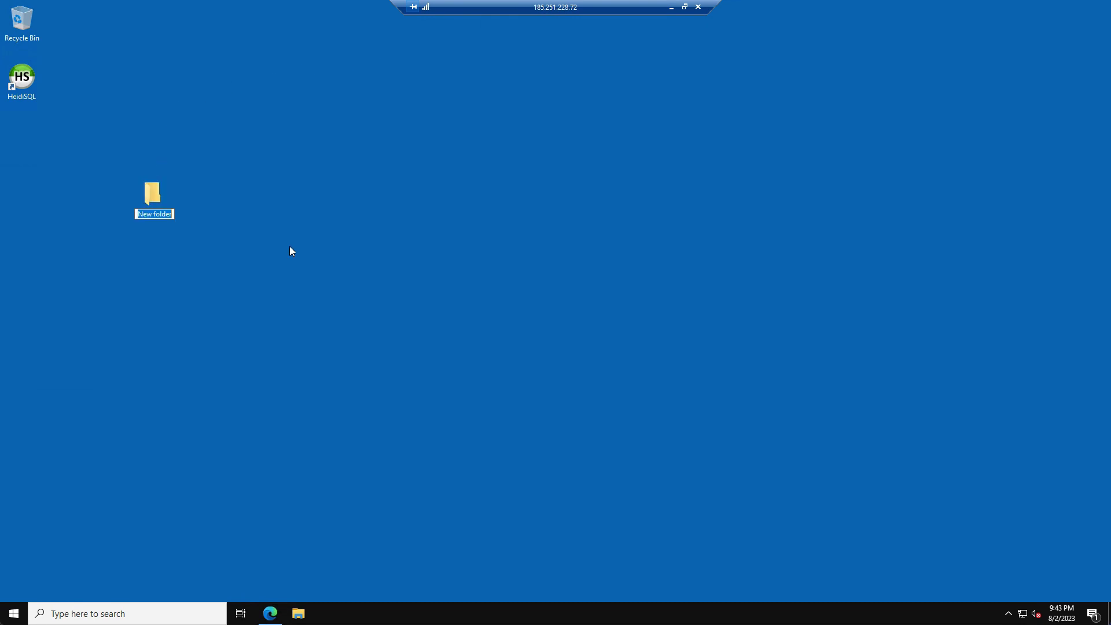
pyautogui.write('server')
pyautogui.press('Return')
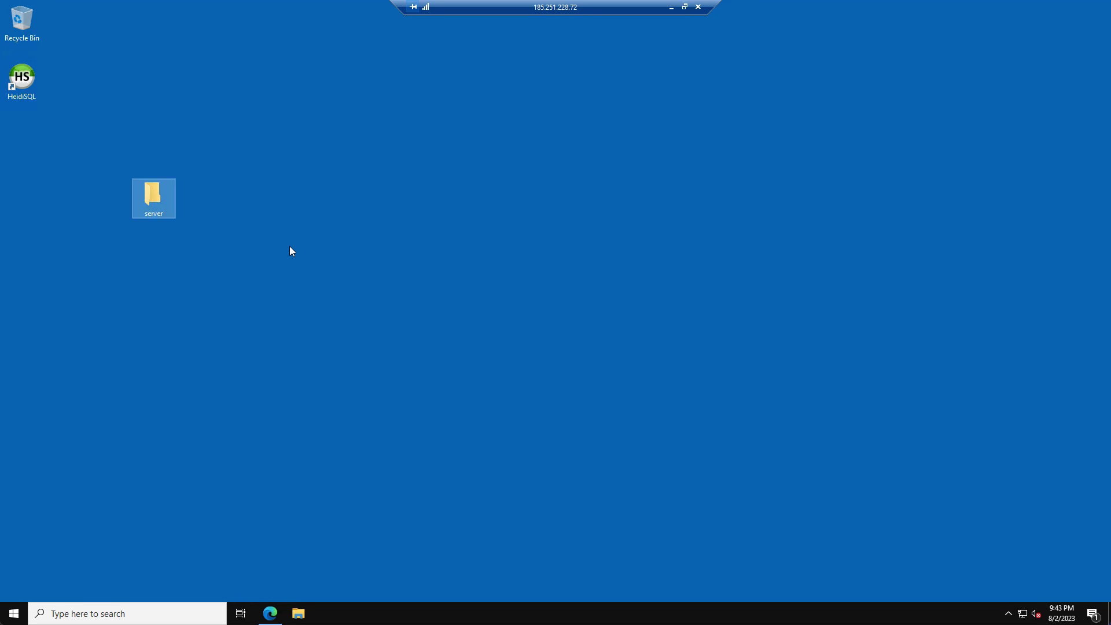
pyautogui.doubleClick(162, 207)
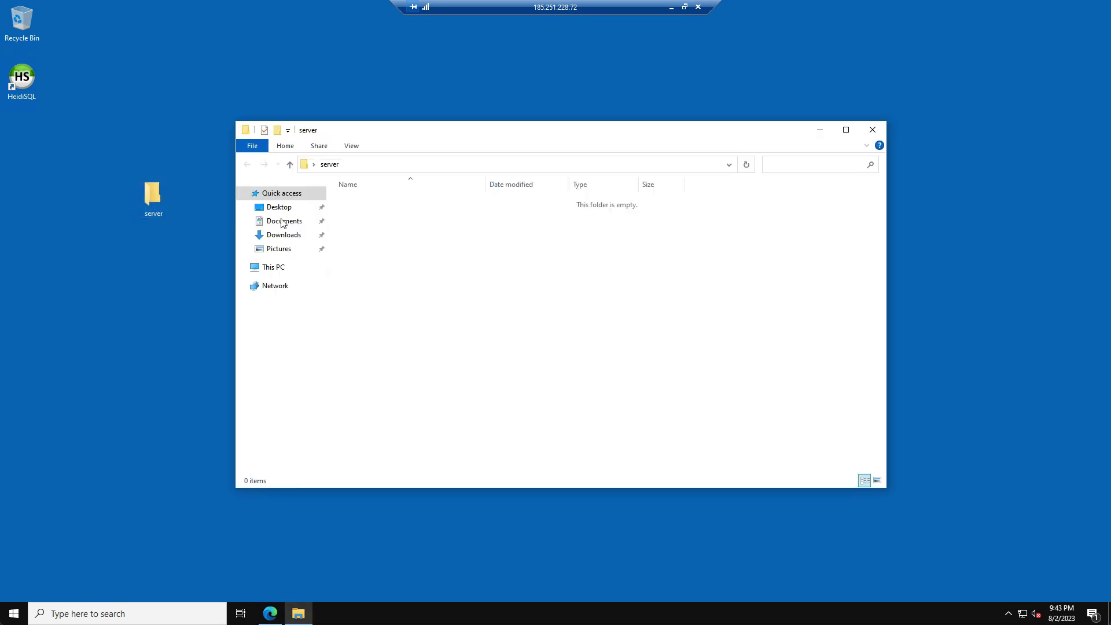
# - Add two subfolders inside it: 'artifacts' and 'server-data'
pyautogui.rightClick(382, 227)
pyautogui.moveTo(440, 365)
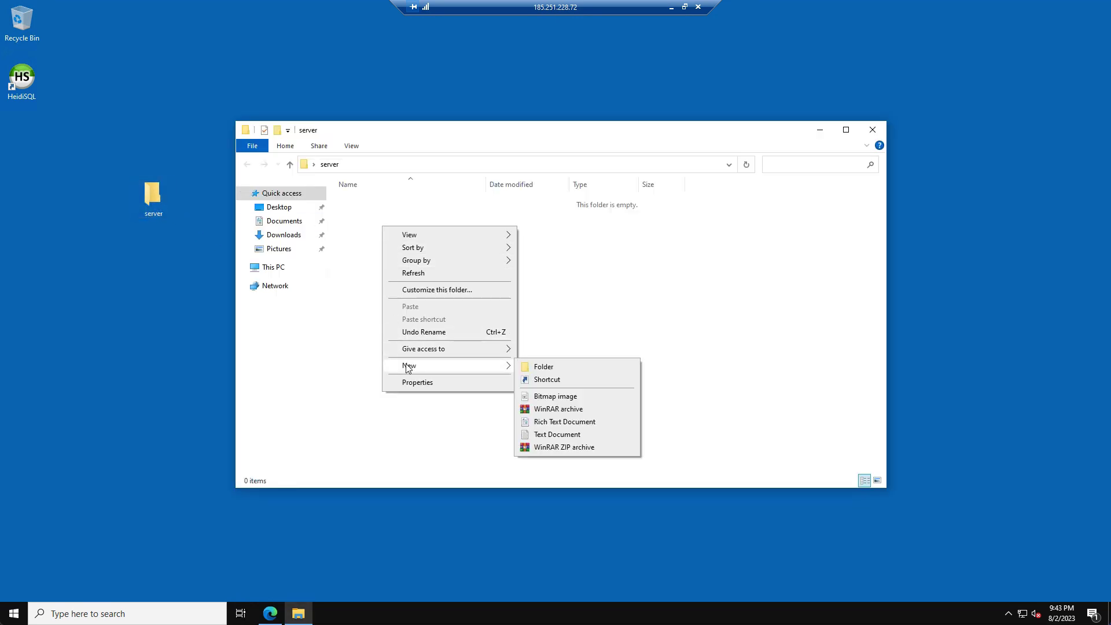
pyautogui.click(535, 367)
pyautogui.write('artifacts')
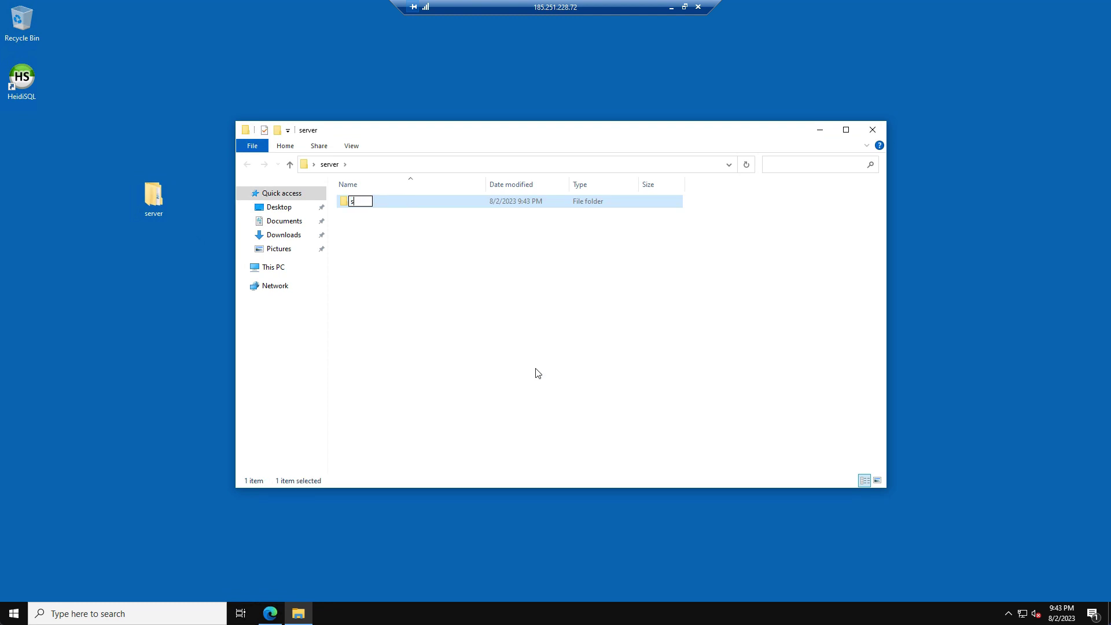
pyautogui.press('Return')
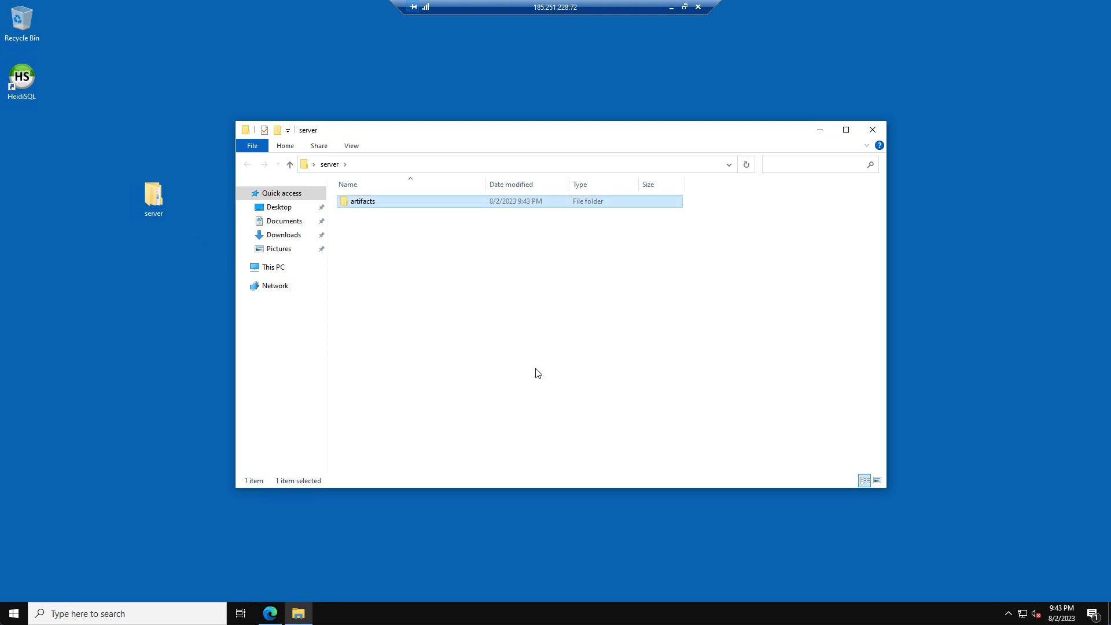
pyautogui.rightClick(538, 373)
pyautogui.moveTo(565, 513)
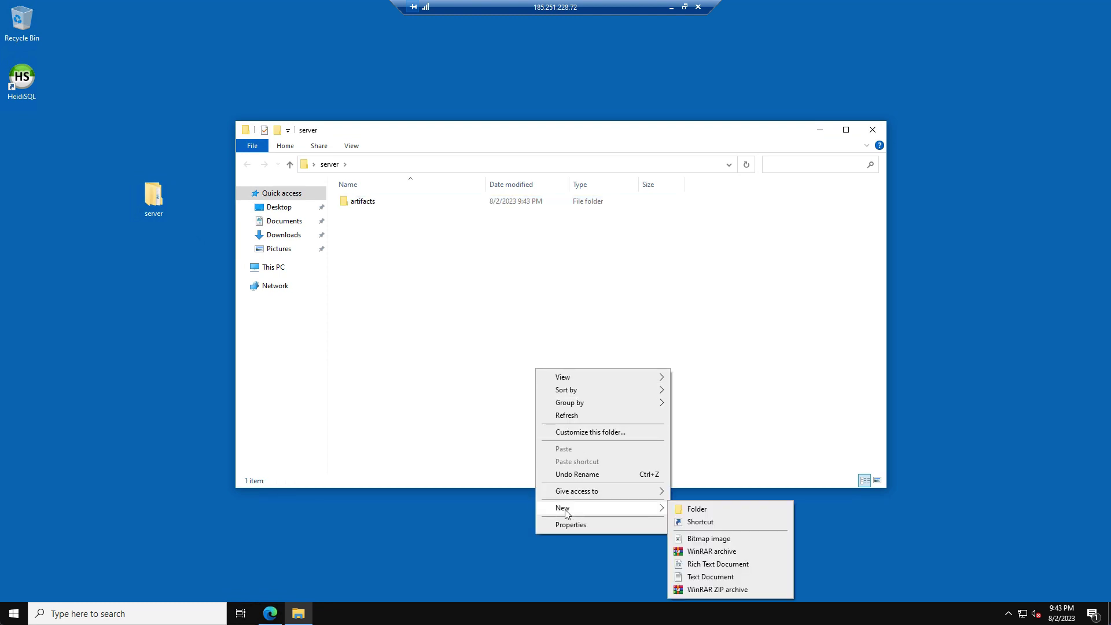
pyautogui.click(674, 508)
pyautogui.write('serve')
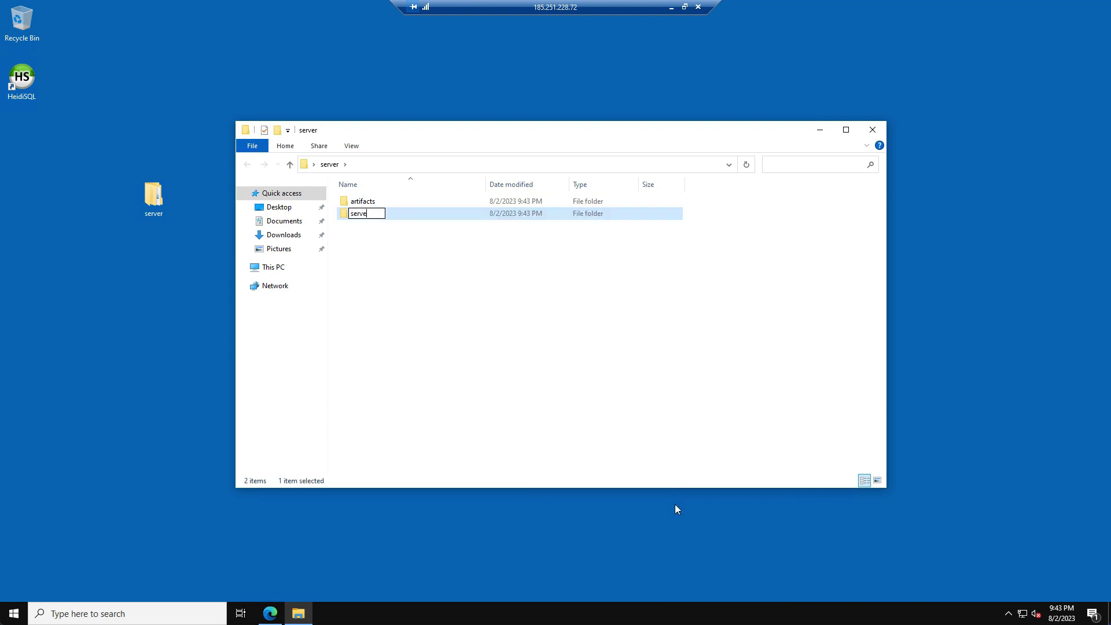
pyautogui.write('r-data')
pyautogui.press('Return')
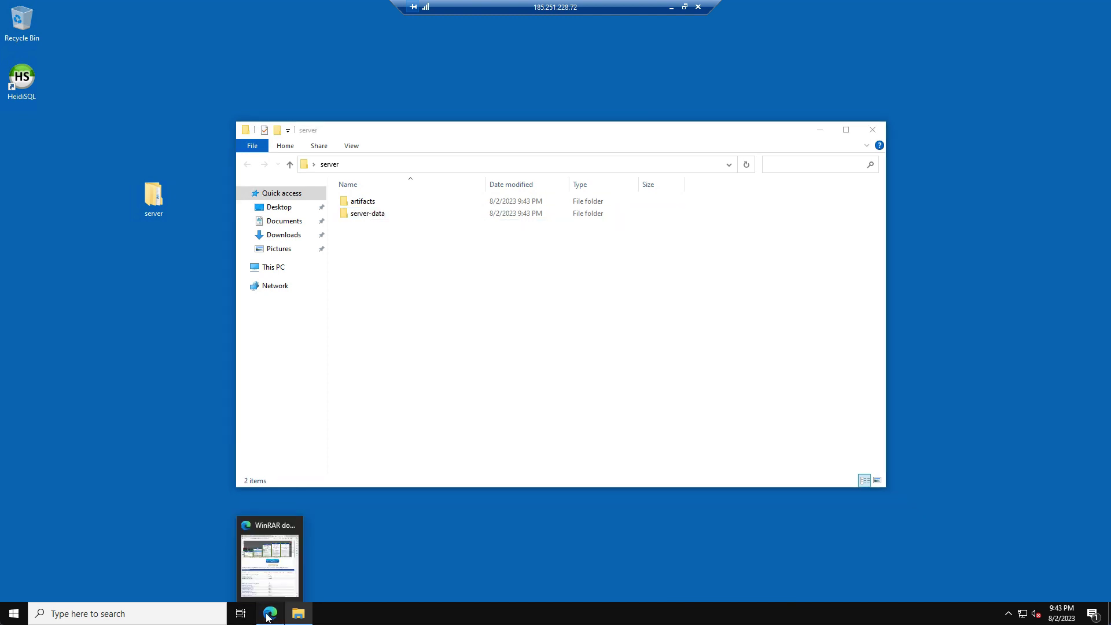
# - Search 'fivem windows artifacts' and download build 6594 from the runtime.fivem.net list
pyautogui.click(270, 613)
pyautogui.click(197, 44)
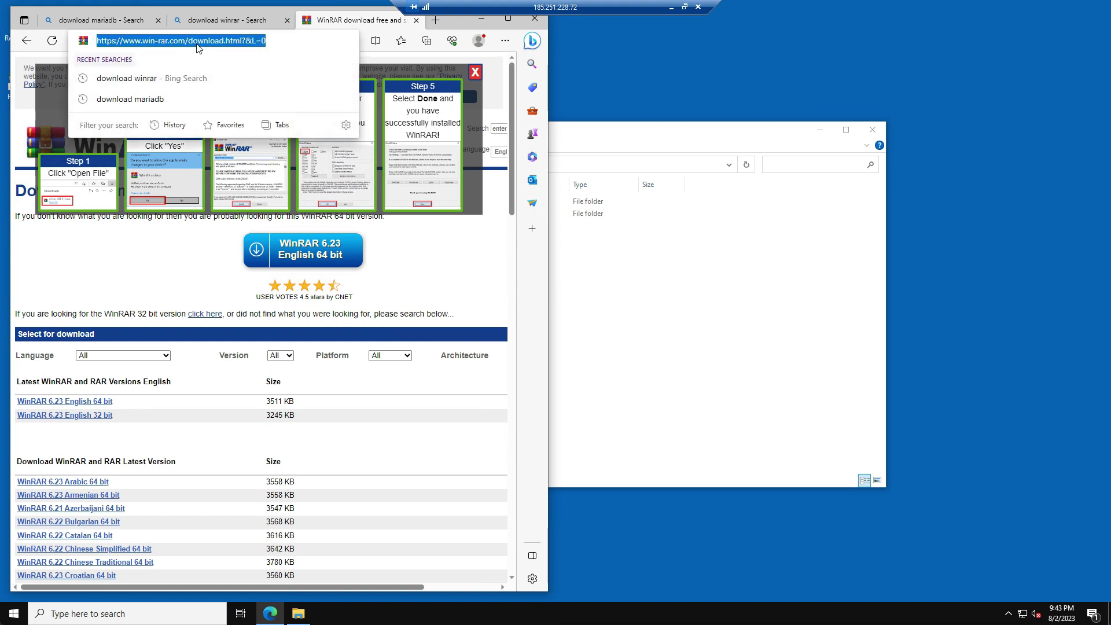
pyautogui.write('fivem ')
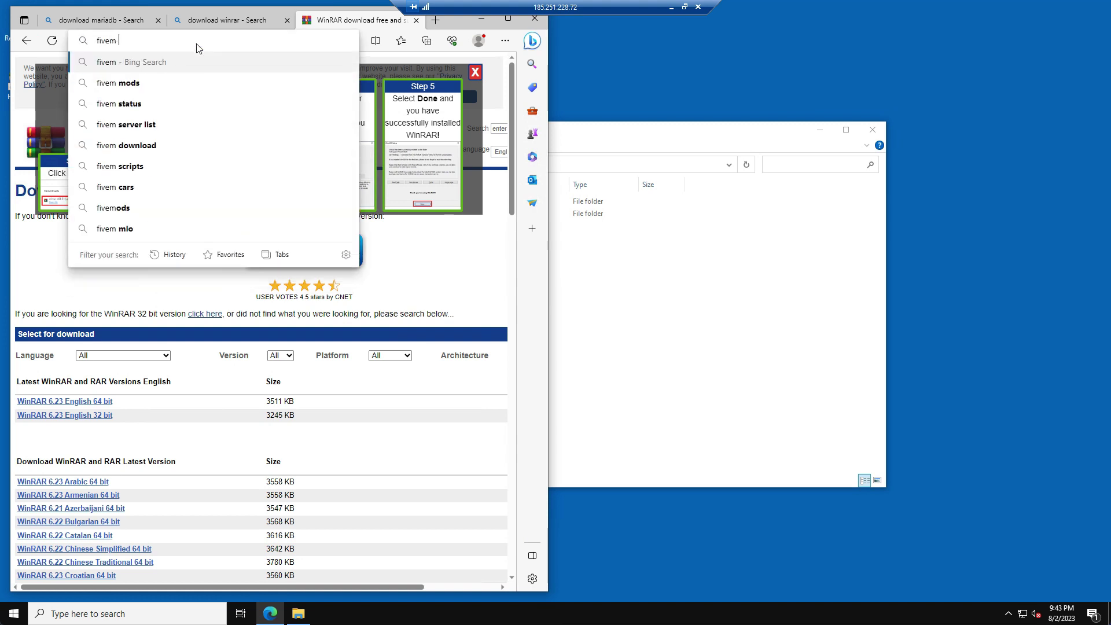
pyautogui.write('windows artifacts')
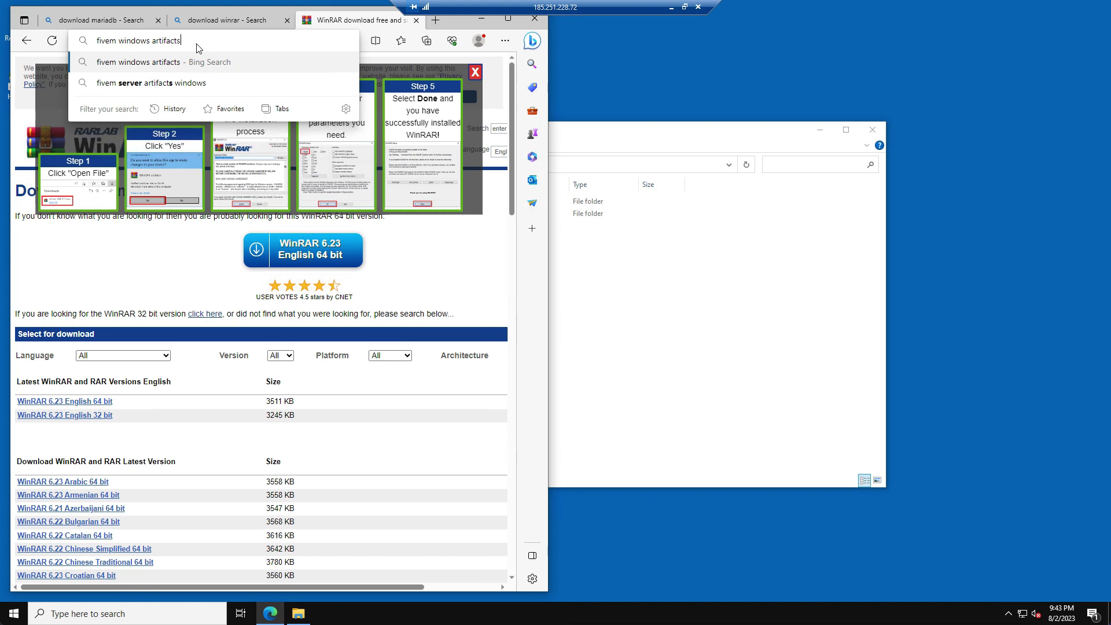
pyautogui.press('Return')
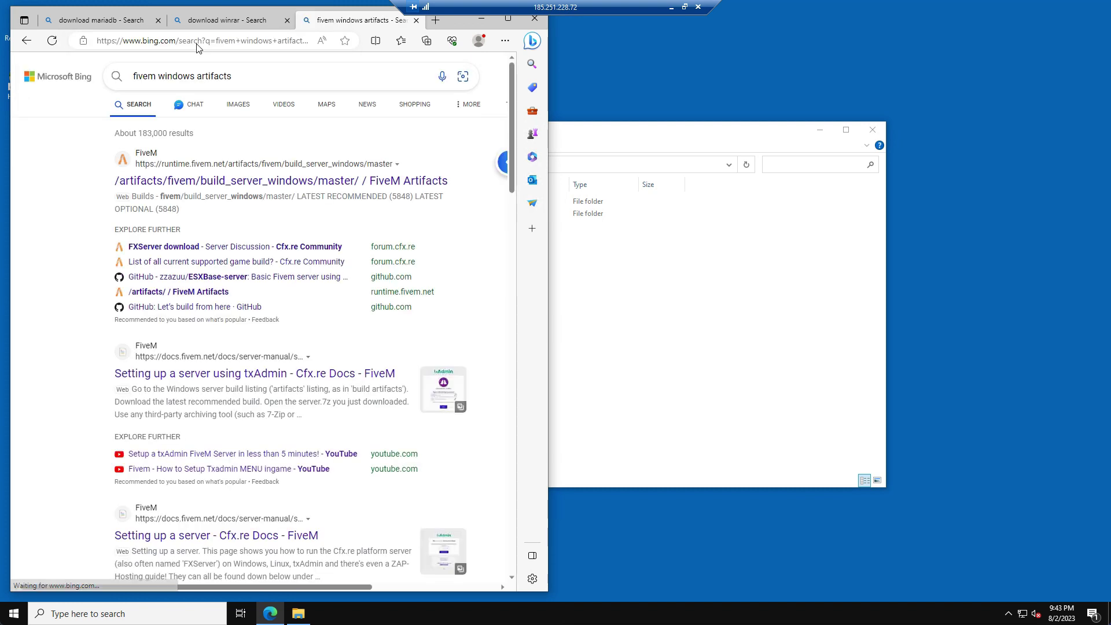
pyautogui.click(218, 181)
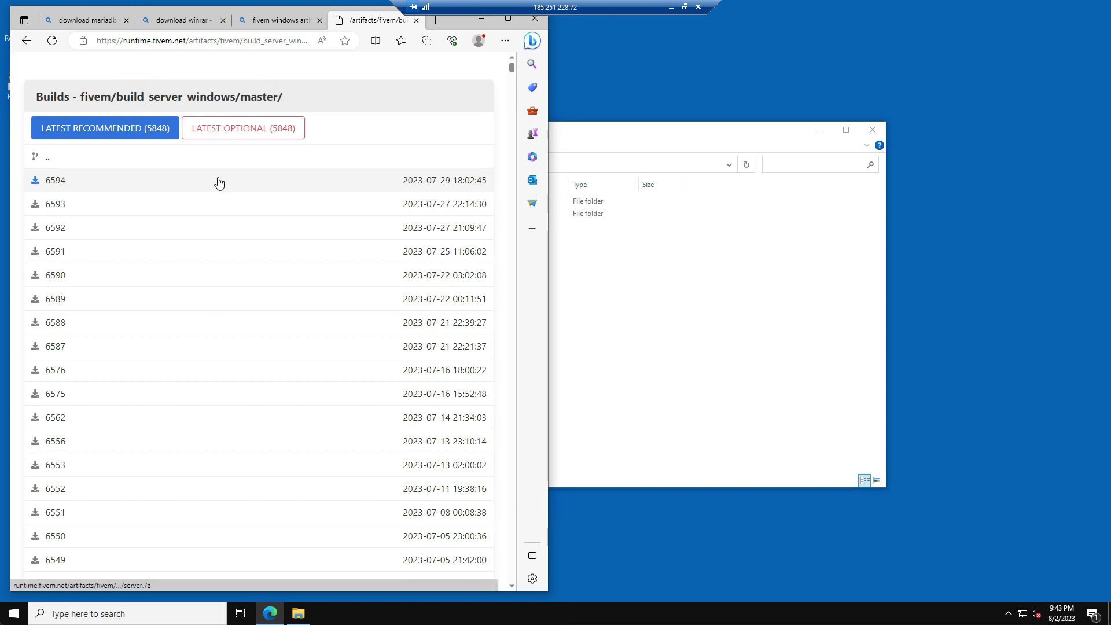
pyautogui.click(54, 182)
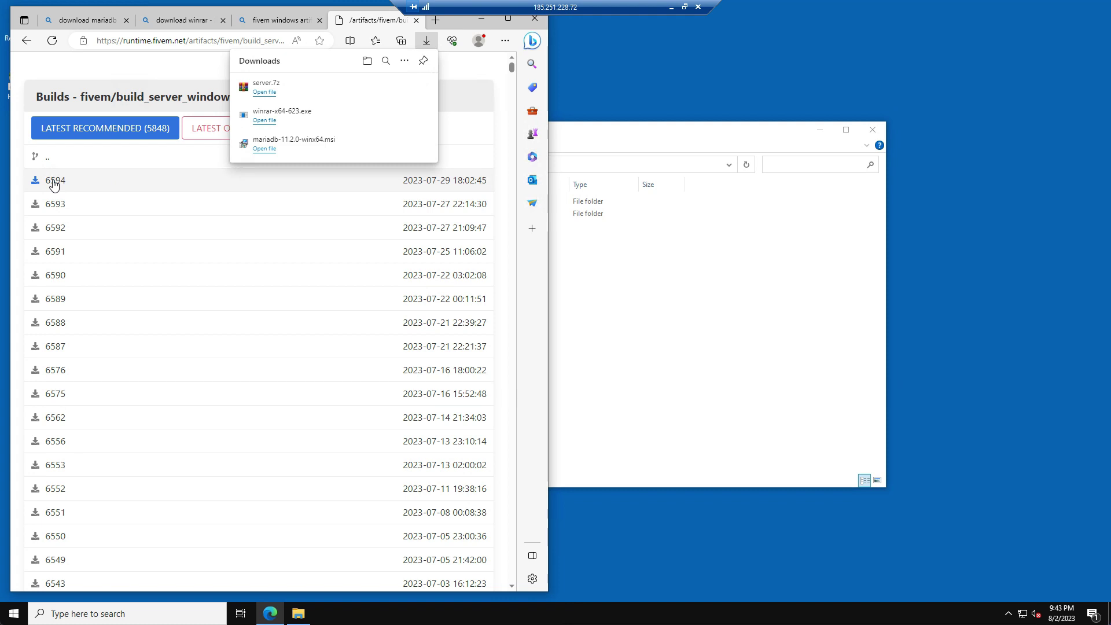
# - Extract all files from server.7z into the artifacts folder with WinRAR
pyautogui.click(265, 93)
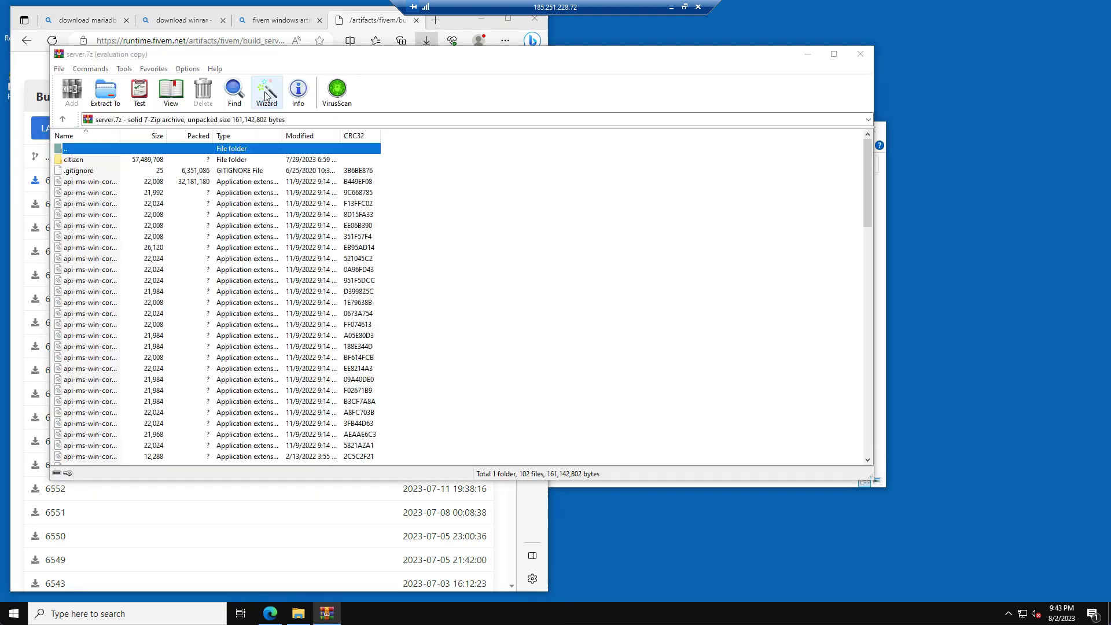
pyautogui.click(772, 129)
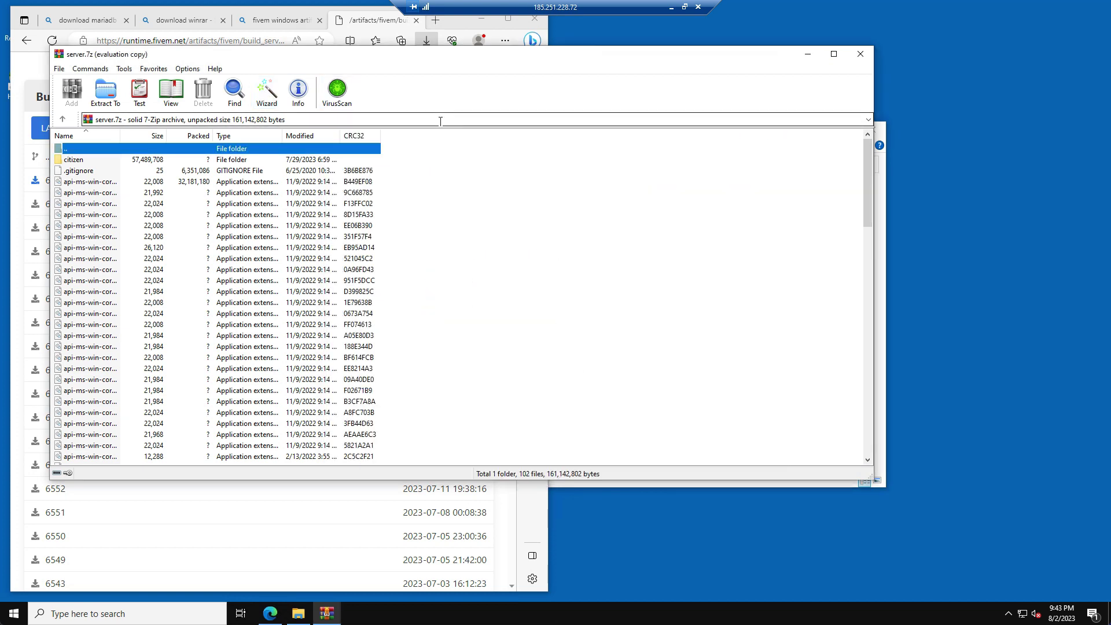
pyautogui.hotkey('ctrl', 'a')
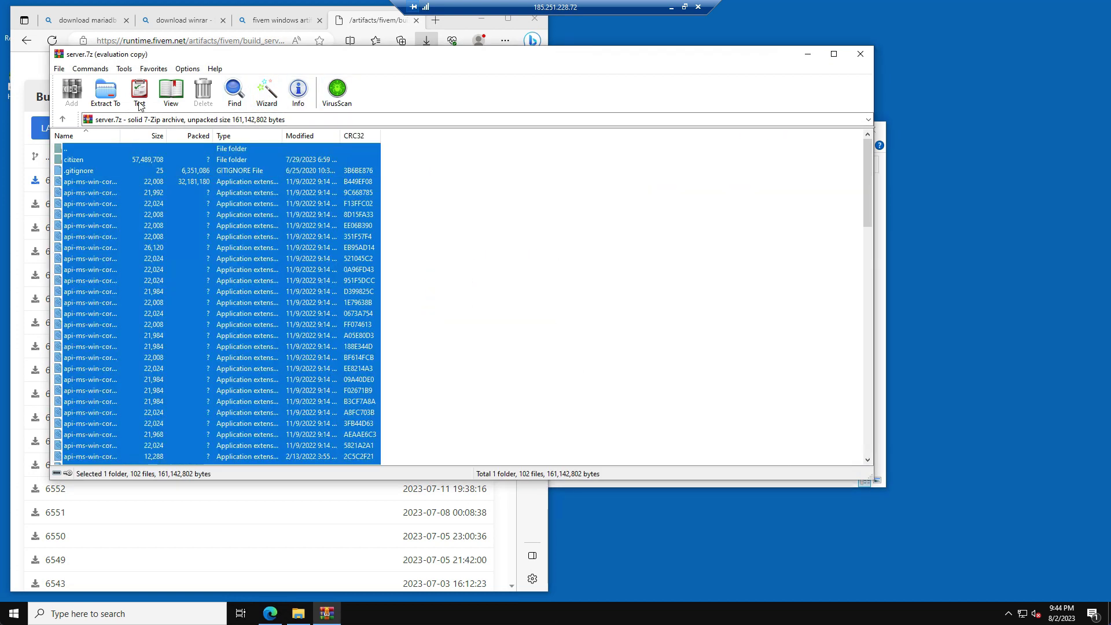
pyautogui.moveTo(174, 54); pyautogui.dragTo(758, 113)
pyautogui.click(569, 140)
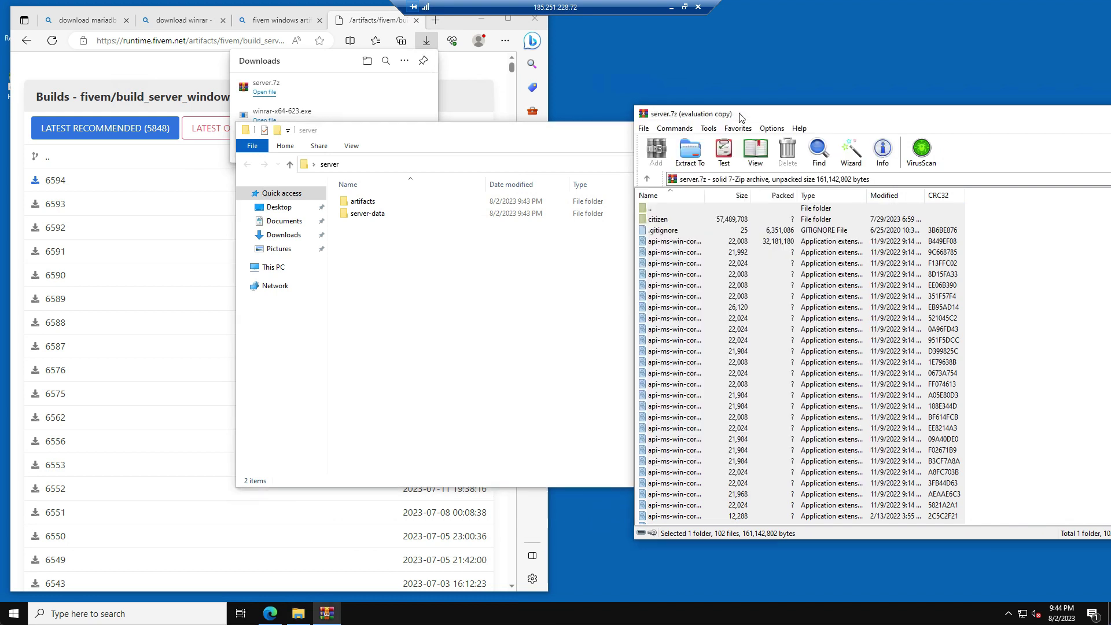
pyautogui.click(736, 290)
pyautogui.moveTo(691, 281); pyautogui.dragTo(357, 203)
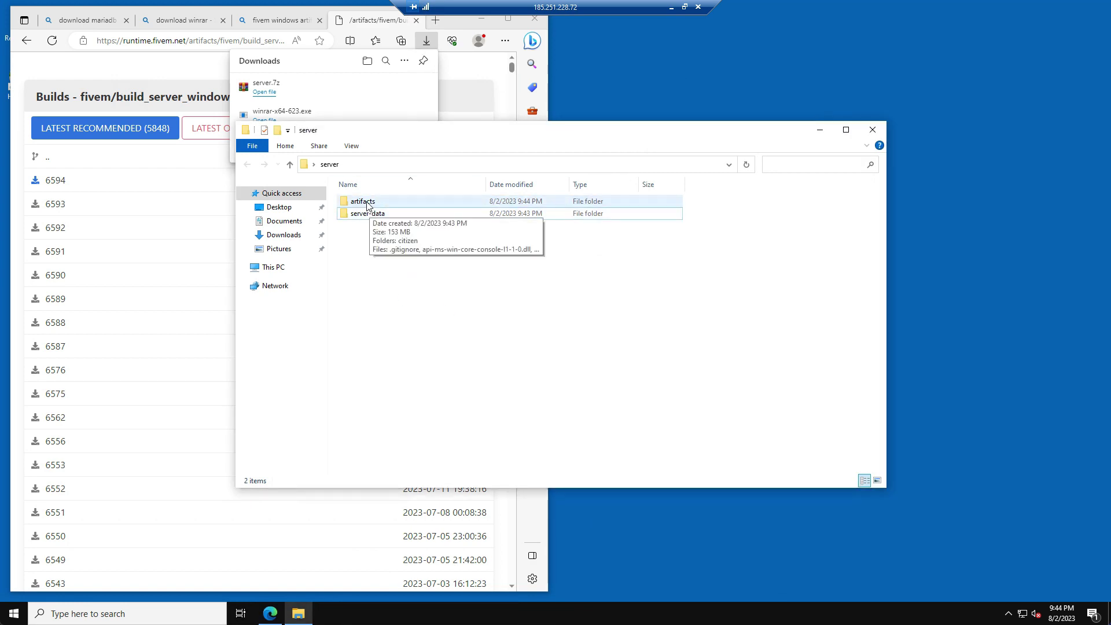
# - Open the artifacts folder and launch FXServer.exe to start txAdmin
pyautogui.doubleClick(362, 202)
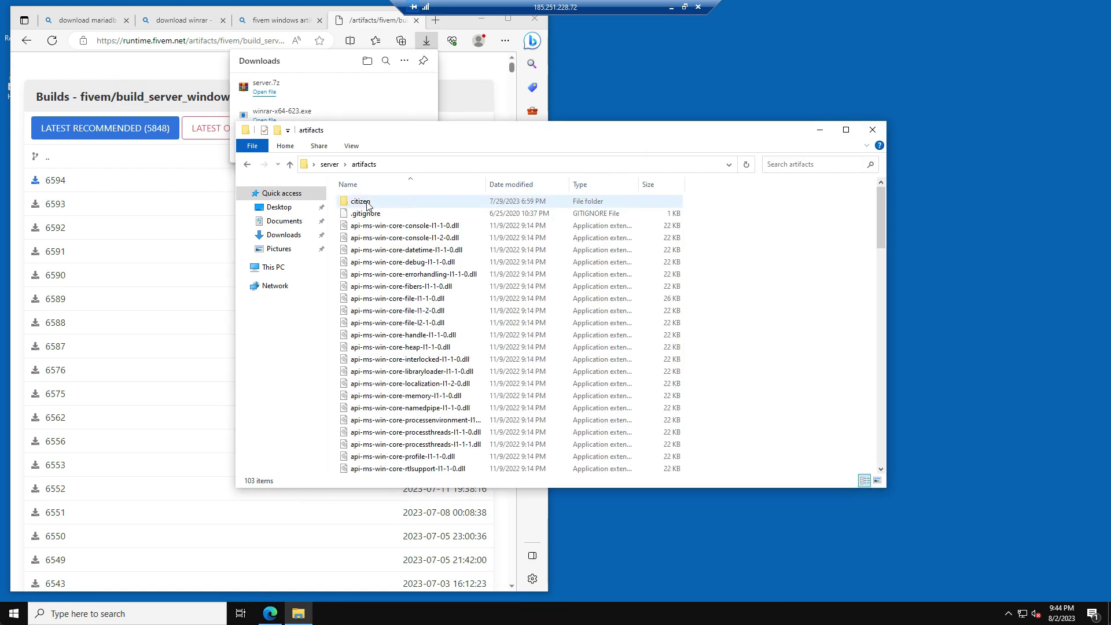
pyautogui.click(369, 214)
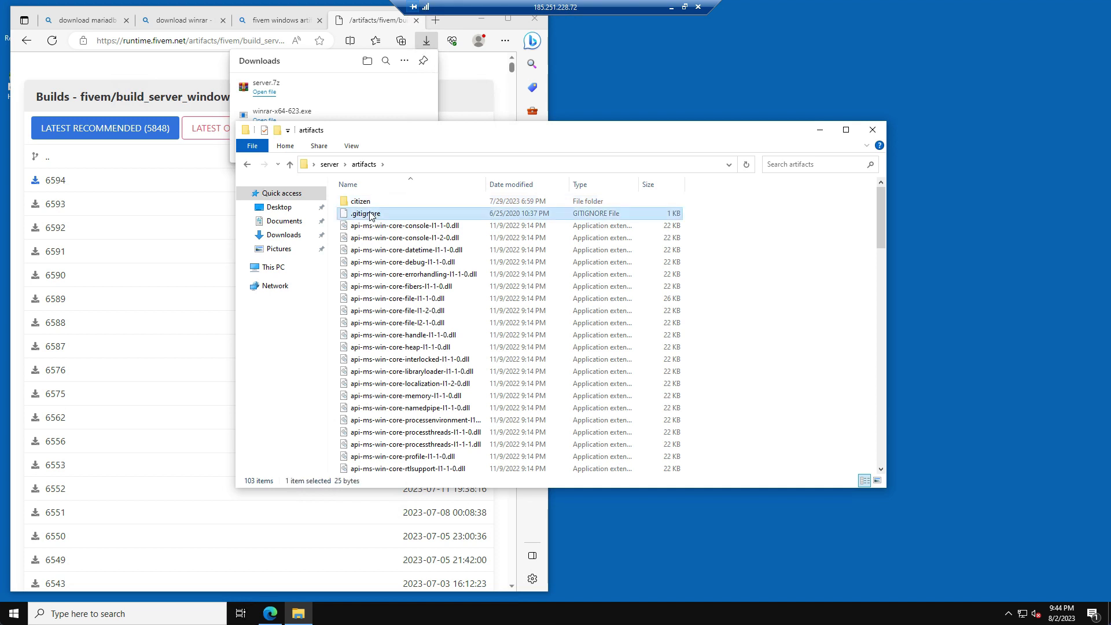
pyautogui.press('f')
pyautogui.scroll(1, 354, 242)
pyautogui.doubleClick(356, 235)
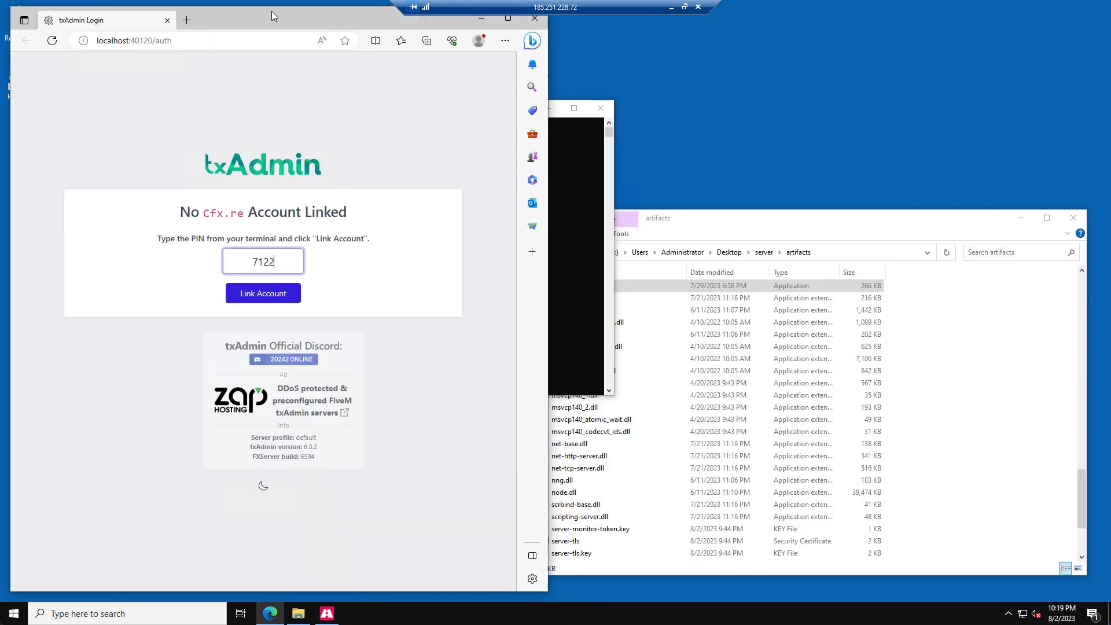
# - Log in to the Cfx.re forum with the saved username and account password to link txAdmin
pyautogui.click(275, 299)
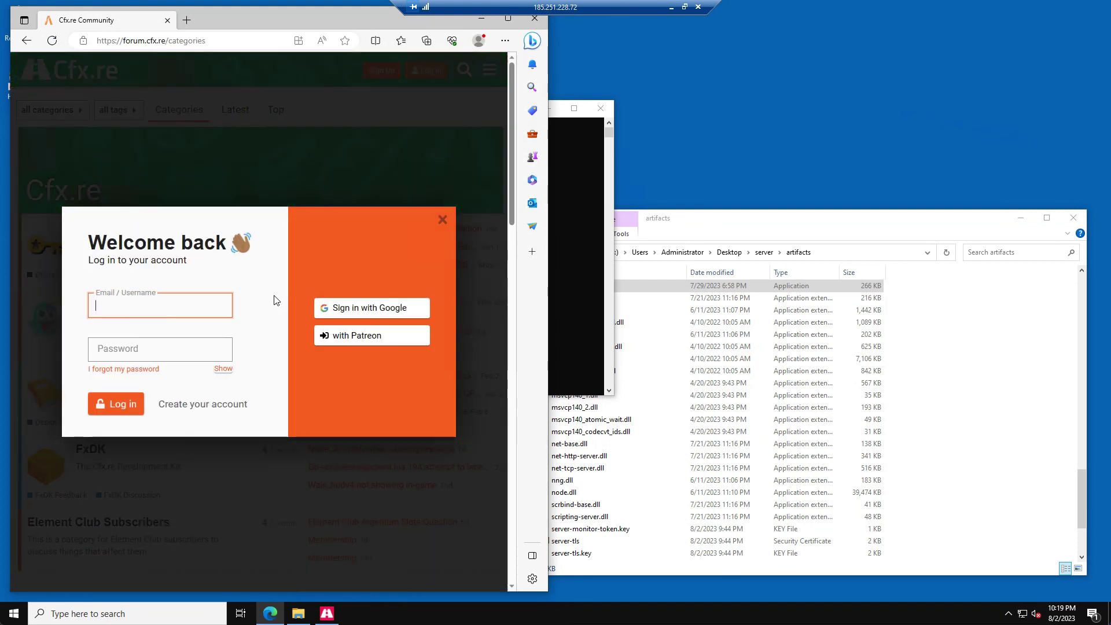
pyautogui.write('setup')
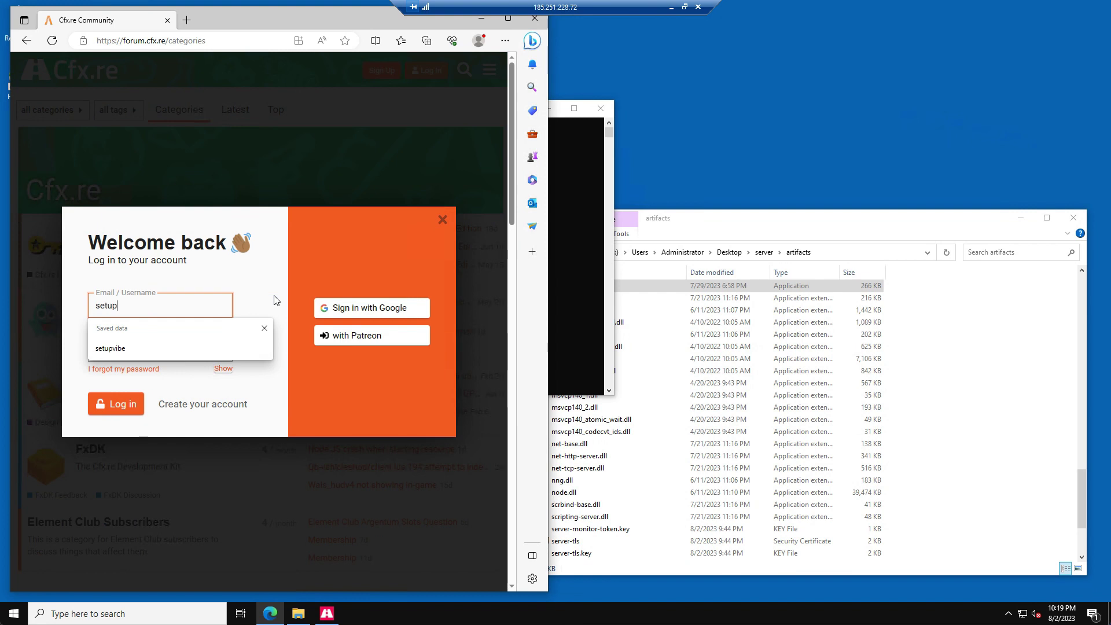
pyautogui.press('Down')
pyautogui.press('Return')
pyautogui.press('Tab')
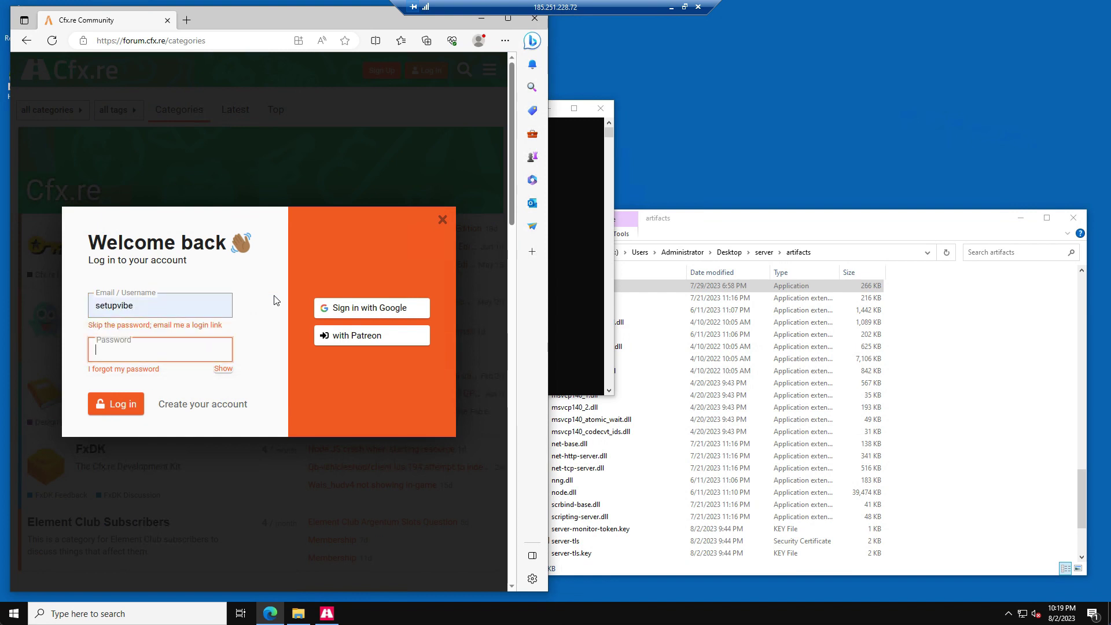
pyautogui.write('••')
pyautogui.press('Return')
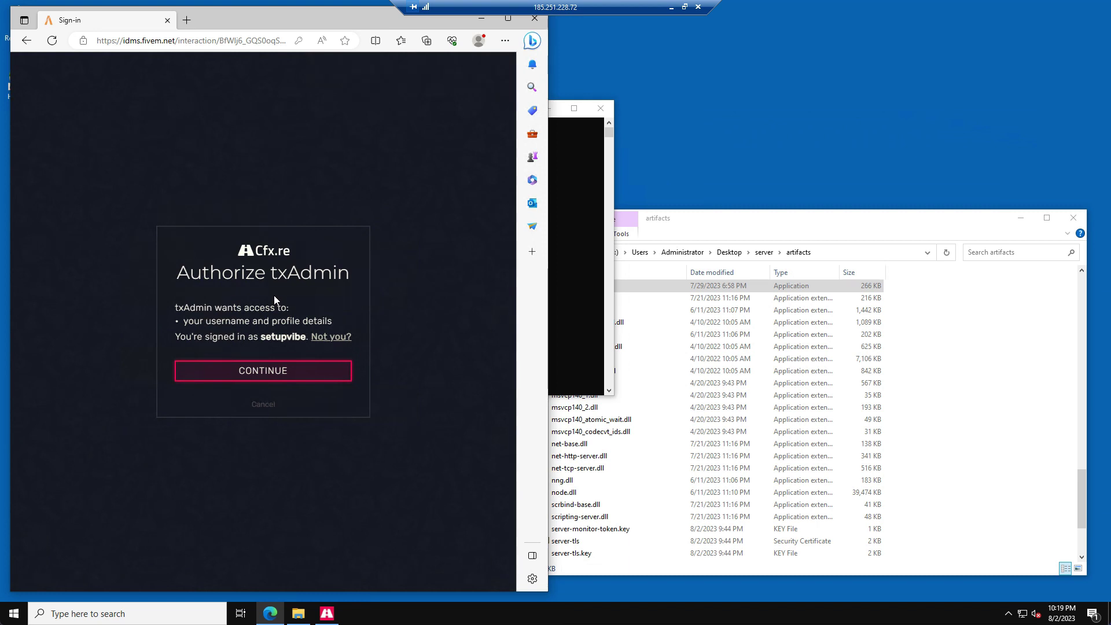
# - Authorize txAdmin, set and confirm a backup password, accept the terms, and create the master account
pyautogui.click(232, 376)
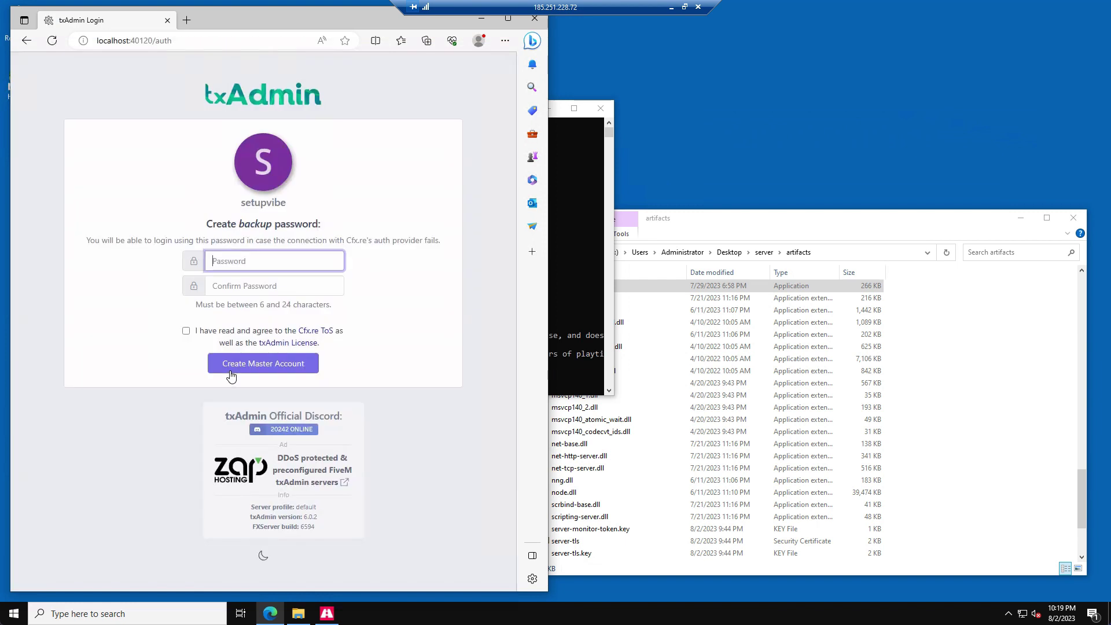
pyautogui.write('••••••')
pyautogui.click(244, 289)
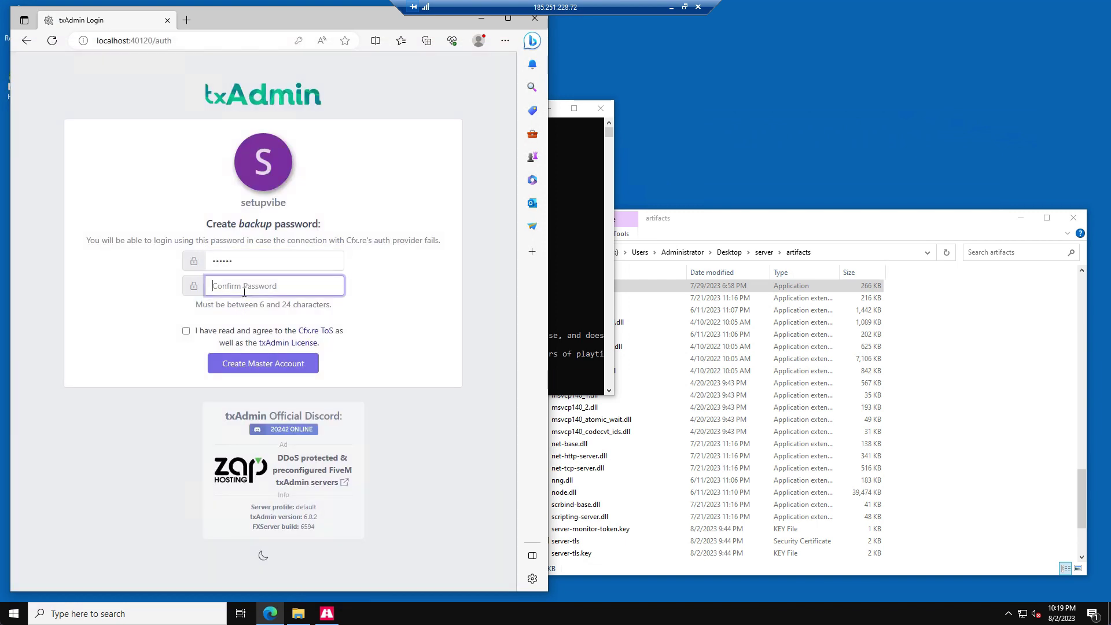
pyautogui.write('••')
pyautogui.click(185, 331)
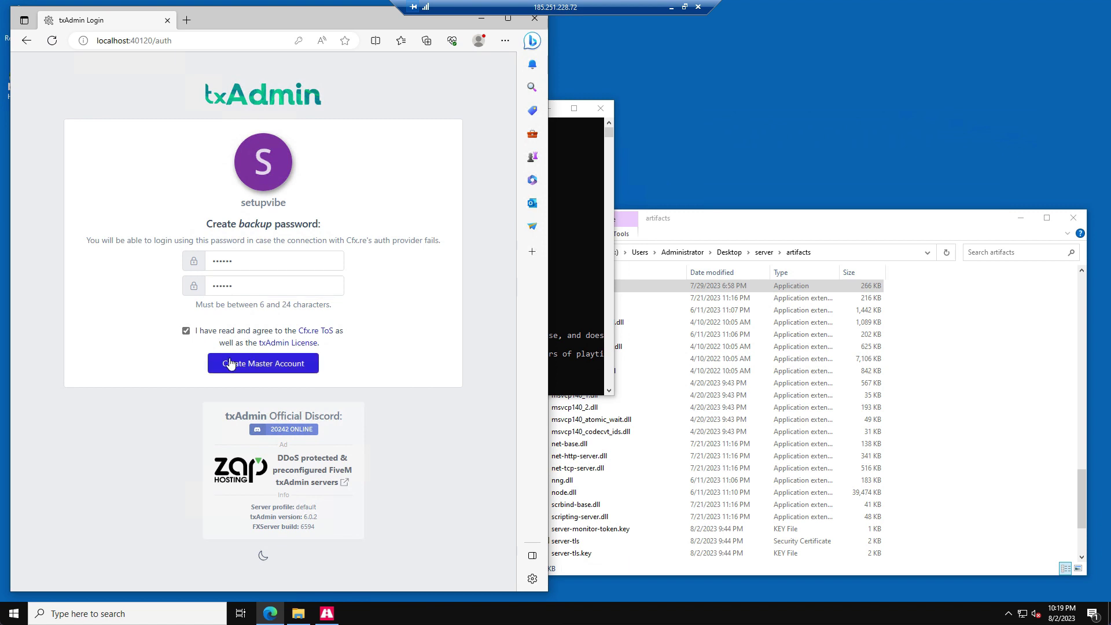
pyautogui.click(255, 368)
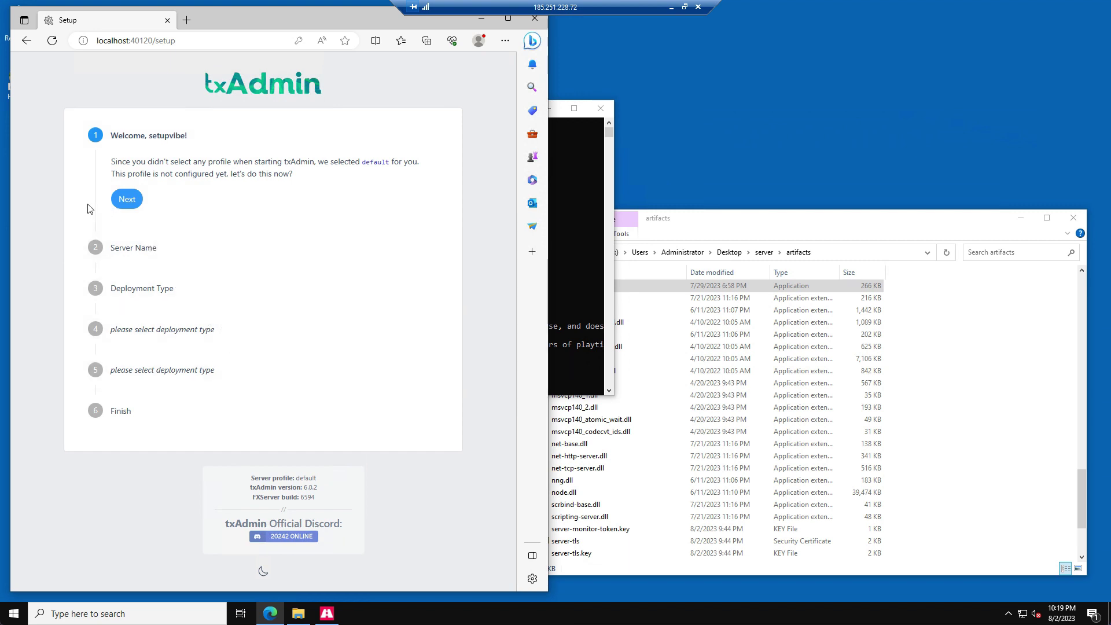
# - Name the default server 'fivem server' and pick the QBCore Framework popular recipe
pyautogui.click(127, 199)
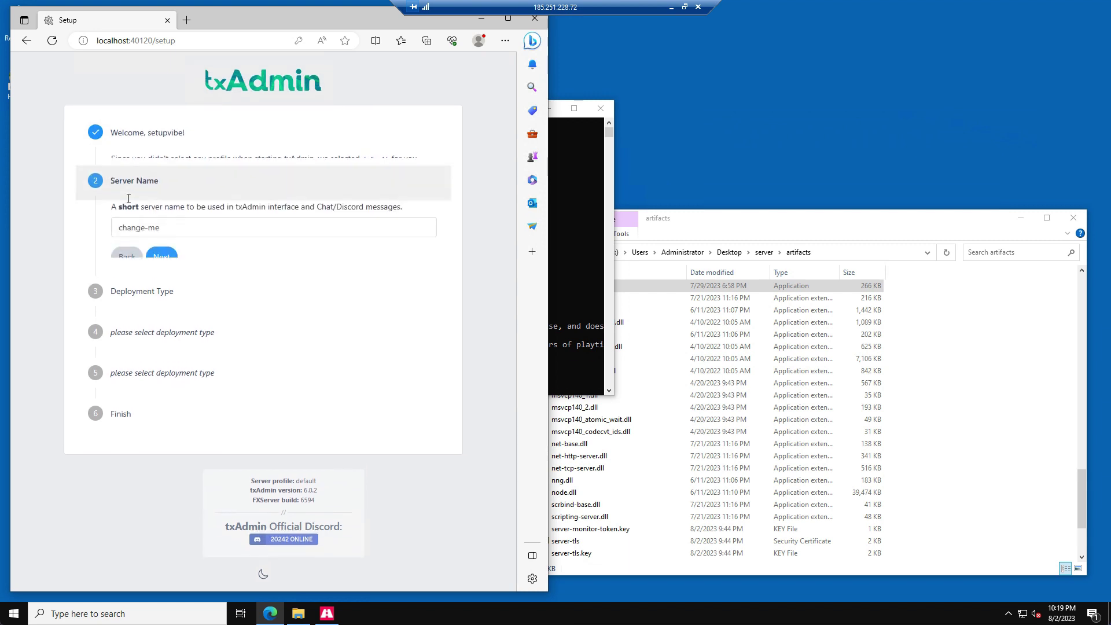
pyautogui.hotkey('ctrl', 'a')
pyautogui.write('f')
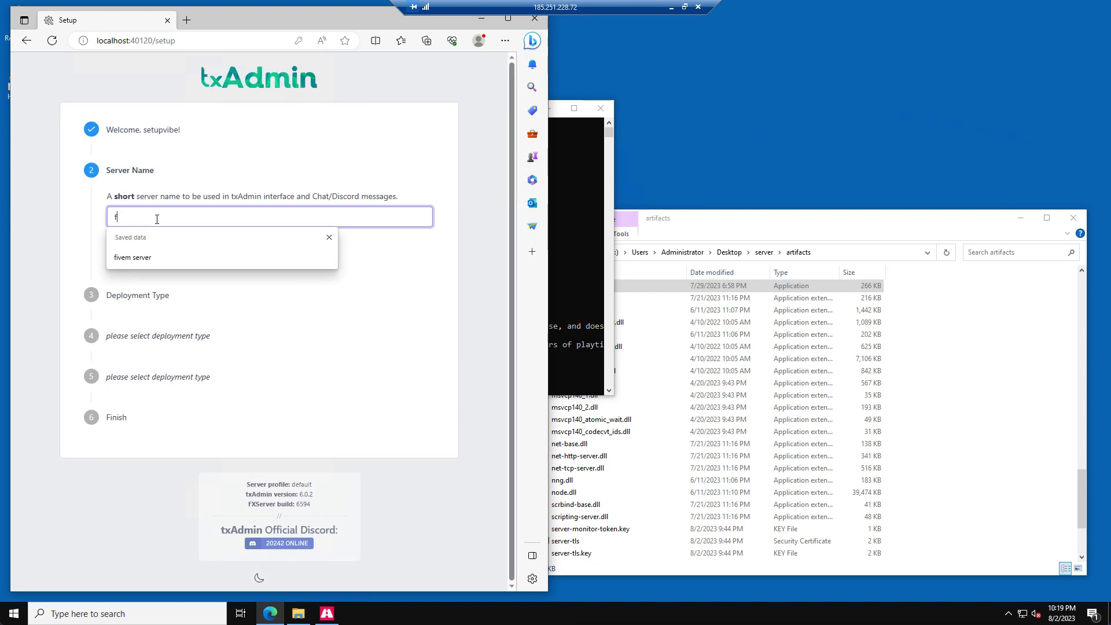
pyautogui.write('ivem server')
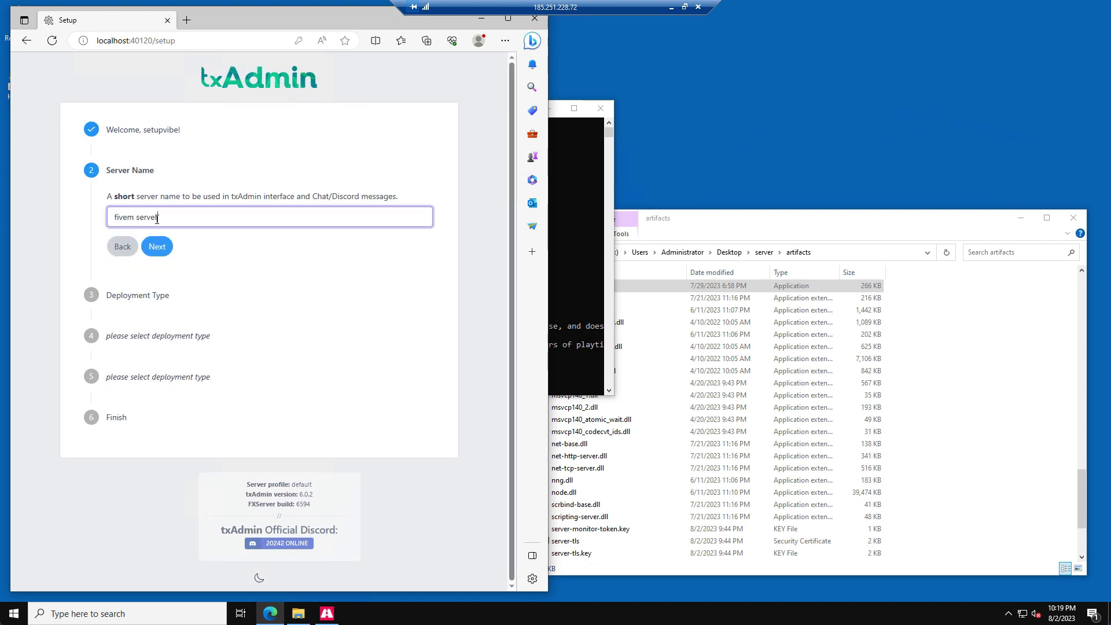
pyautogui.click(164, 244)
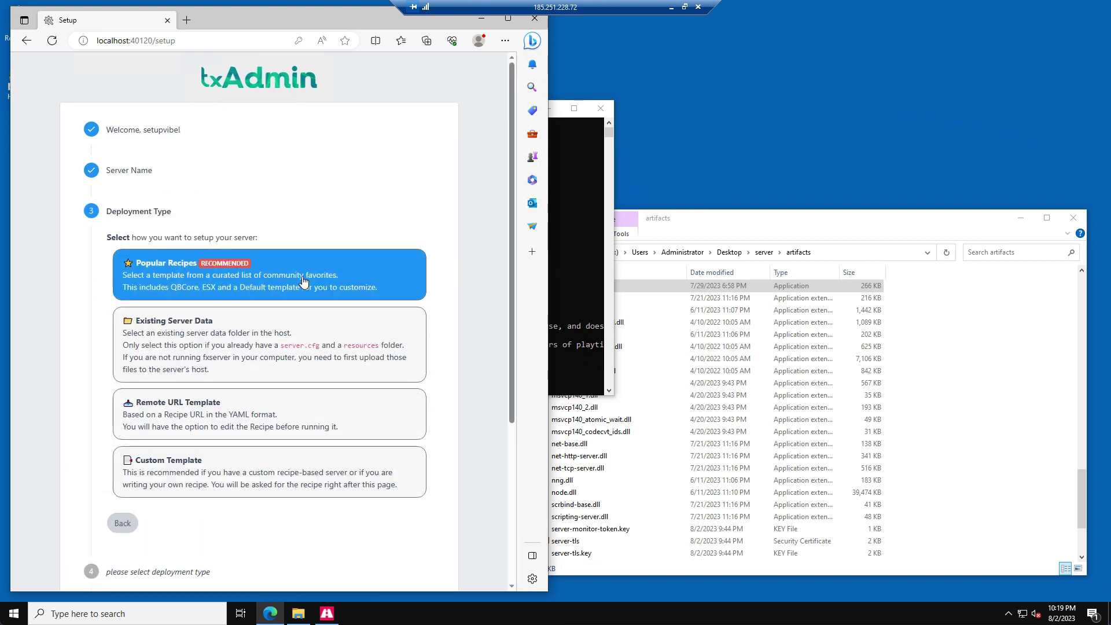
pyautogui.click(303, 281)
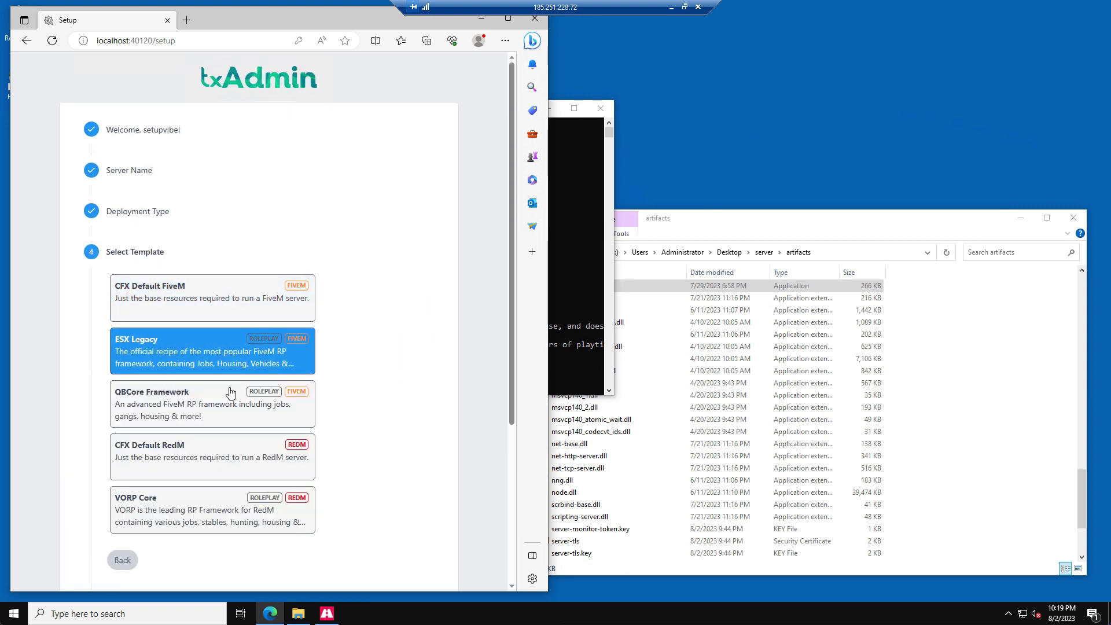
pyautogui.click(218, 409)
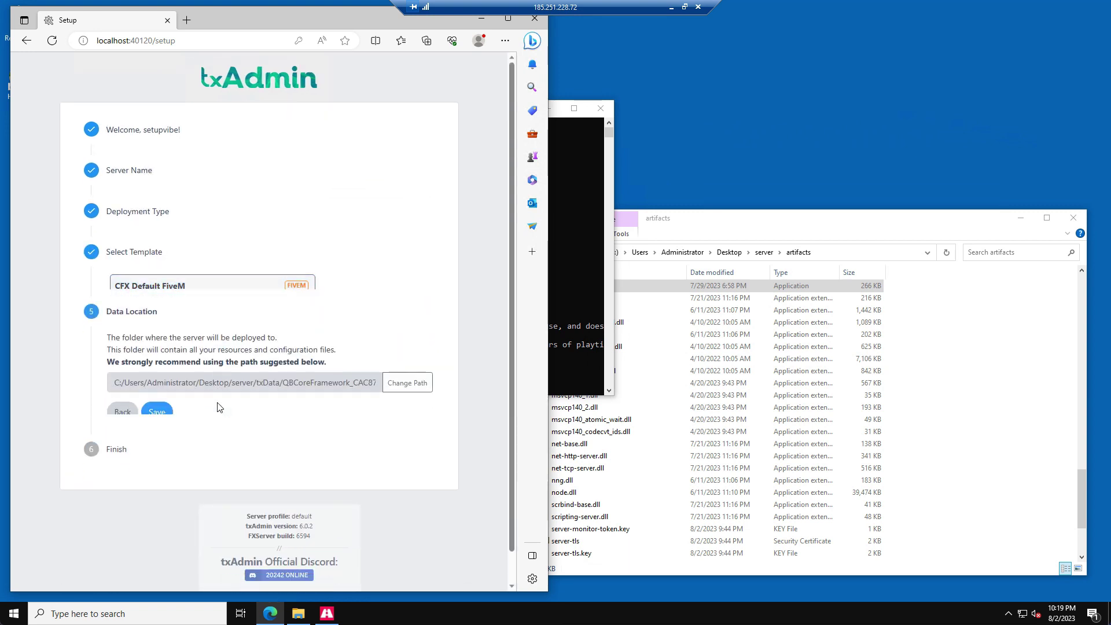
# - Replace txData with server-data at the end of the data location path and save it
pyautogui.click(395, 370)
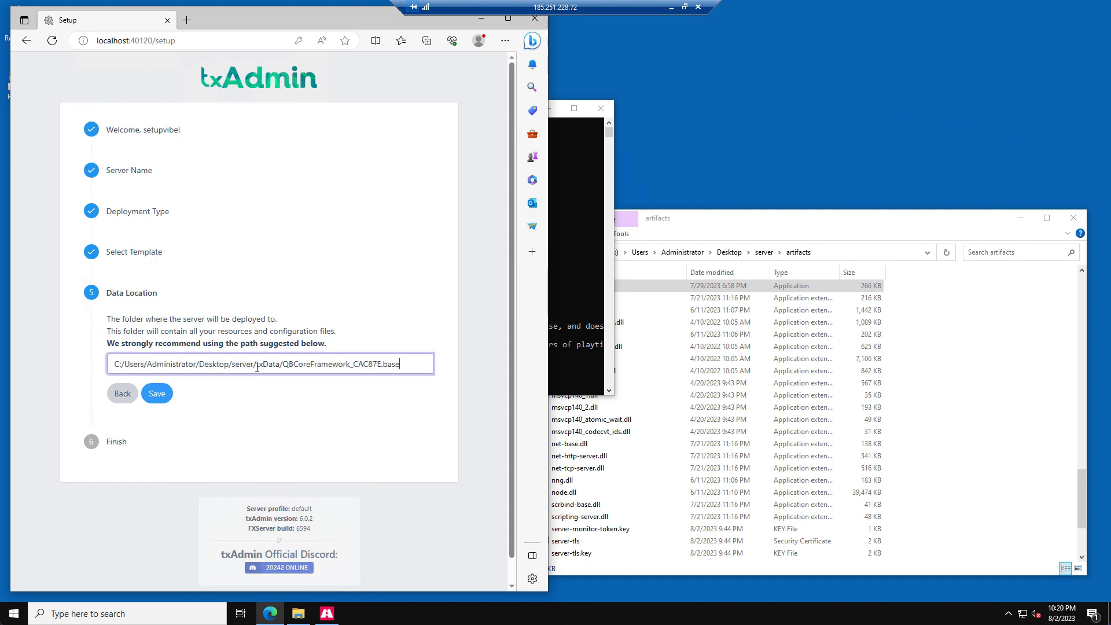
pyautogui.moveTo(256, 367); pyautogui.dragTo(405, 364)
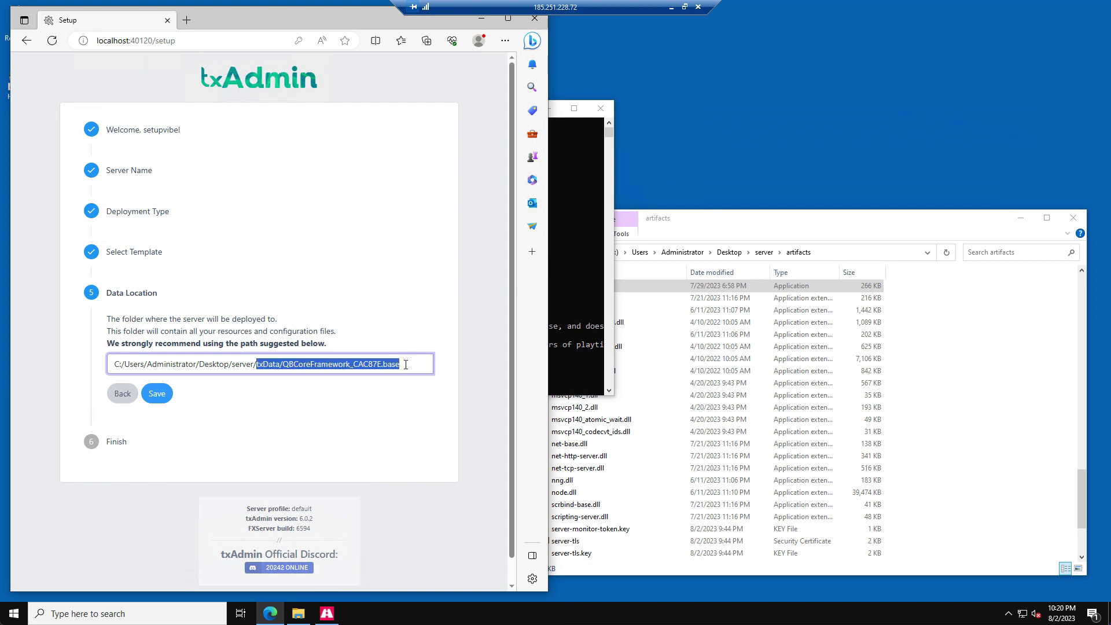
pyautogui.press('BackSpace')
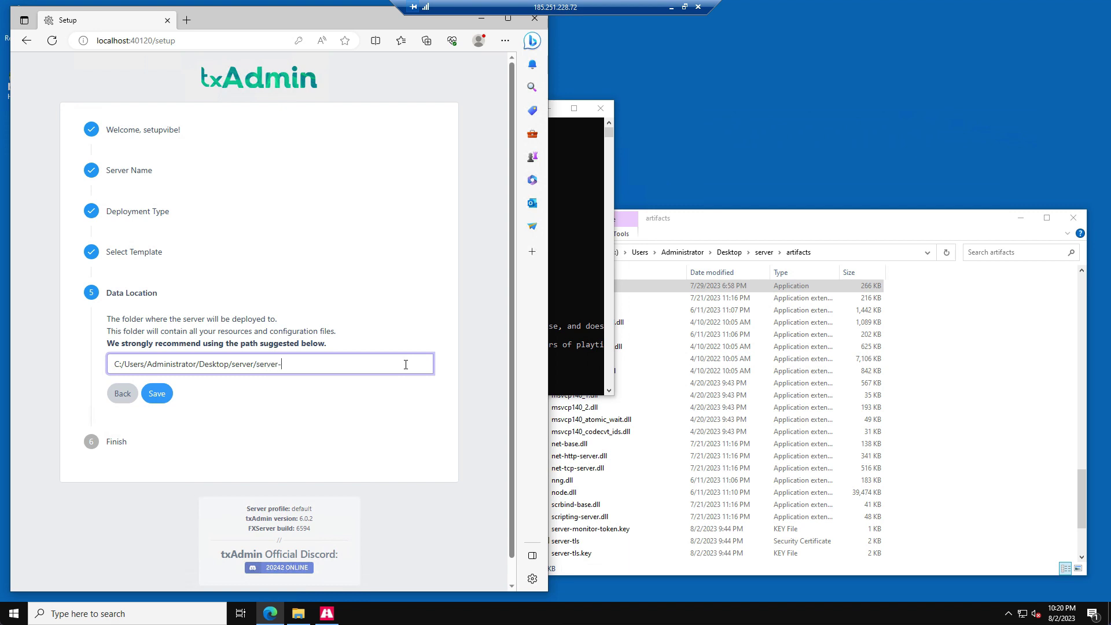
pyautogui.click(159, 399)
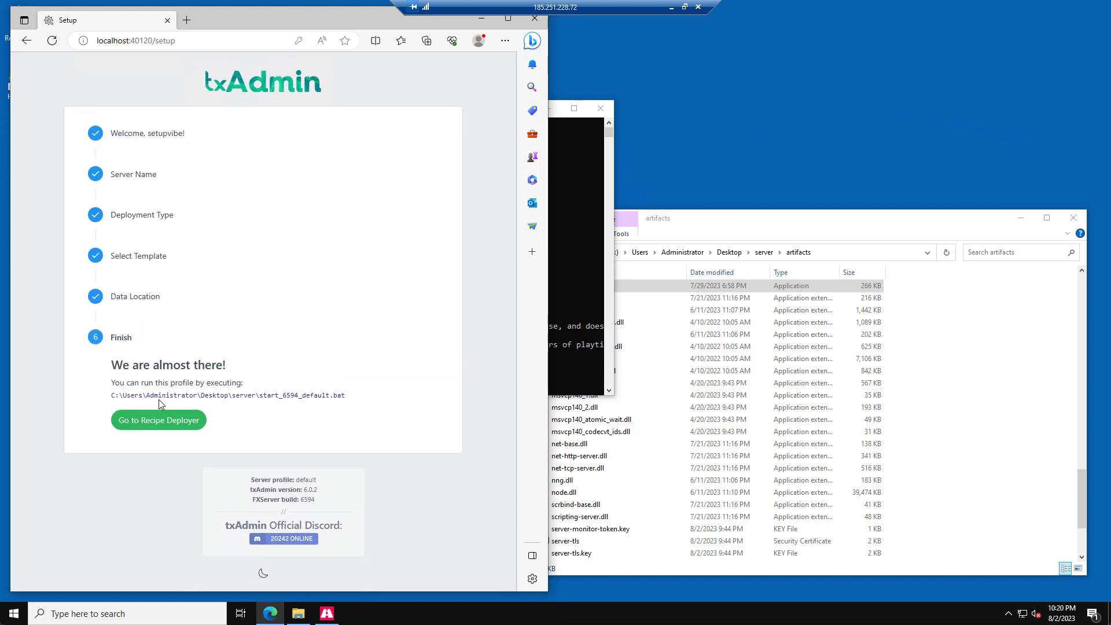
# - Advance the recipe deployer past the QBCore review to the license key step, opening Keymaster
pyautogui.click(138, 422)
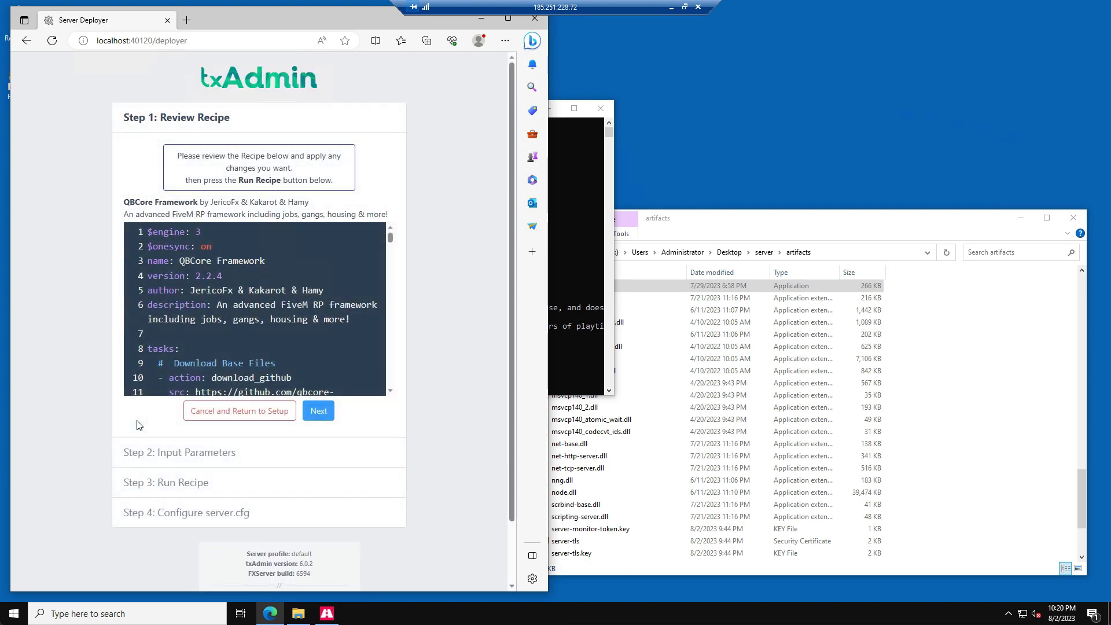
pyautogui.click(317, 411)
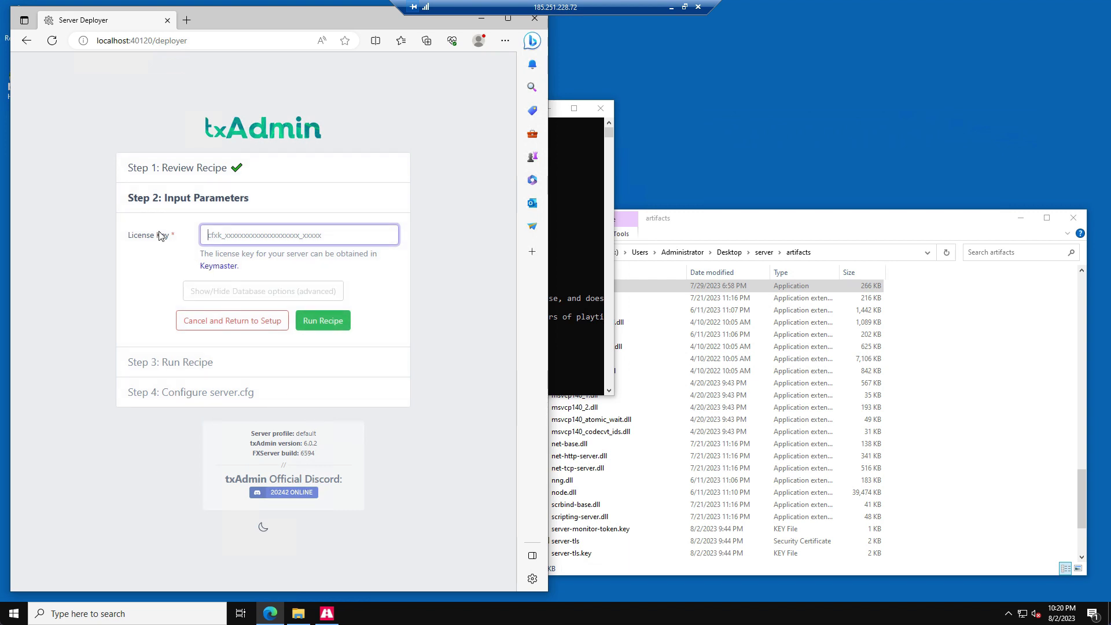
pyautogui.click(219, 267)
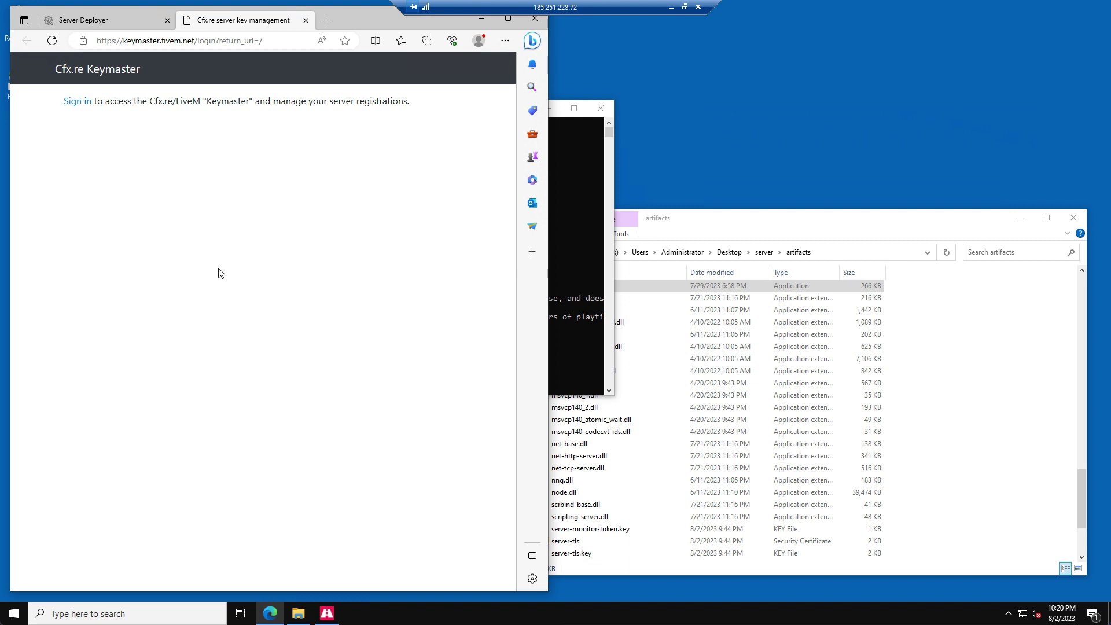
# - Sign in to Keymaster and start a new server with display name 'fivem server 2'
pyautogui.click(81, 102)
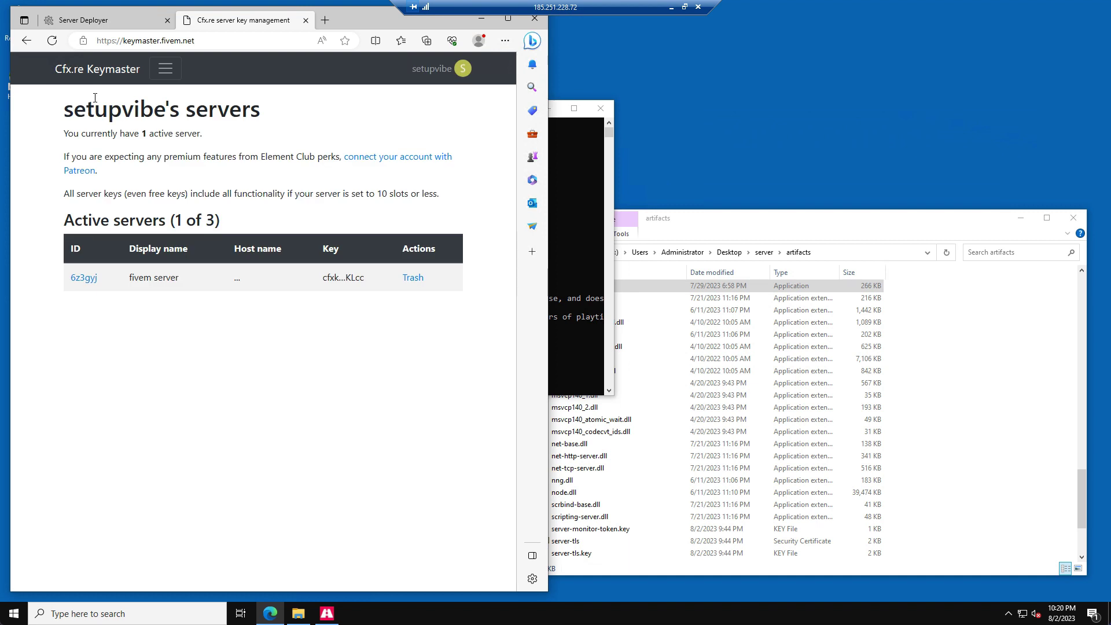
pyautogui.click(159, 76)
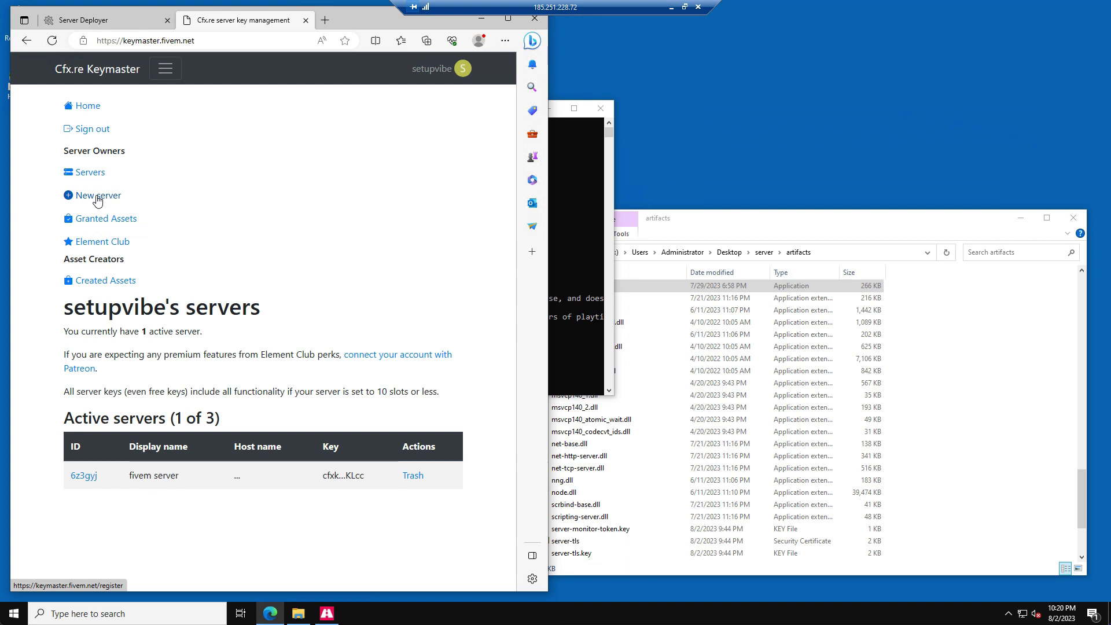
pyautogui.click(97, 196)
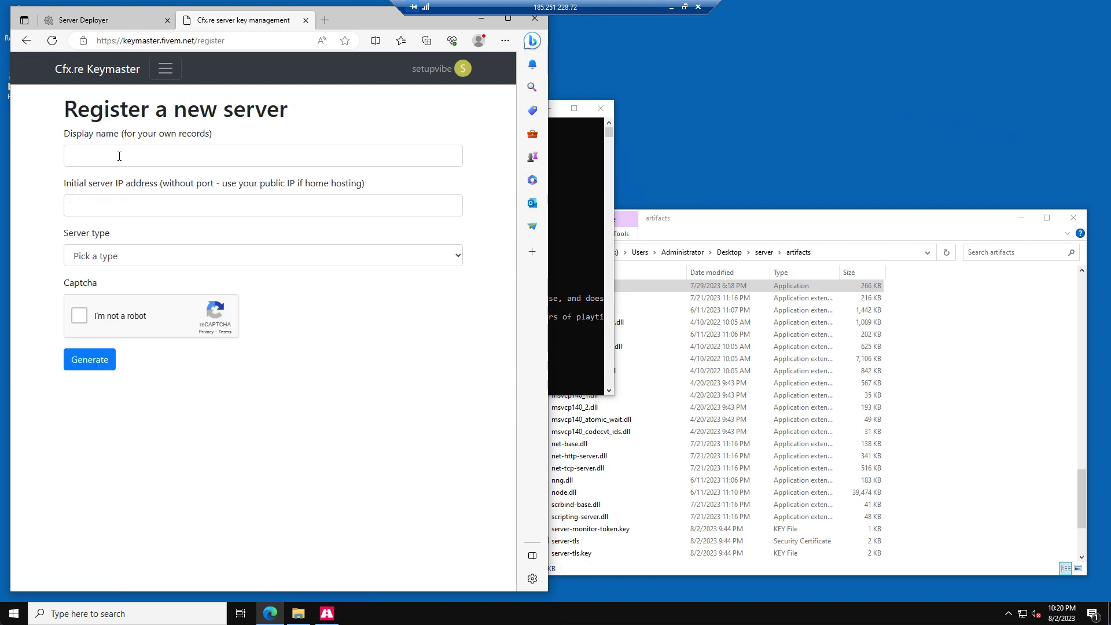
pyautogui.click(119, 156)
pyautogui.click(101, 197)
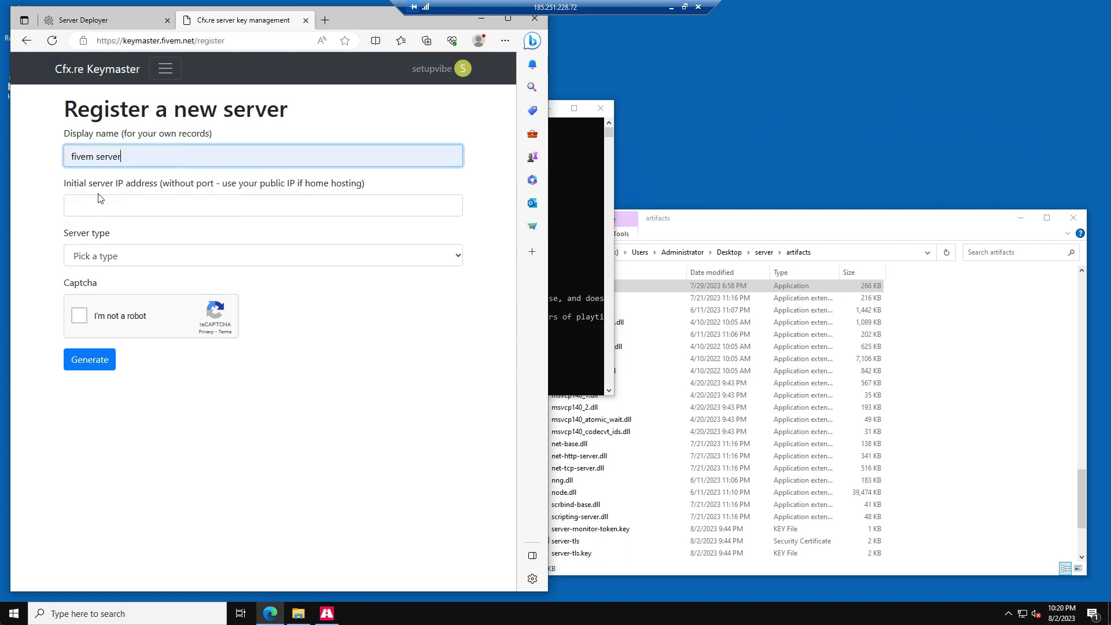
pyautogui.write('2')
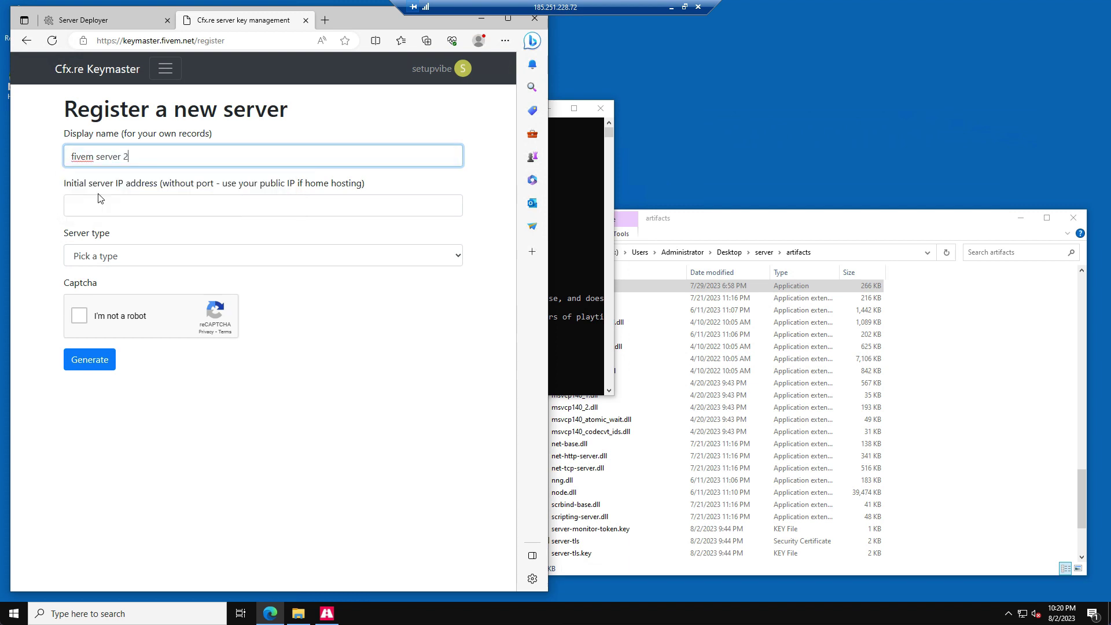
# - Enter IP 185.251.228.72, choose VPS as the type, and enter 'server' as provider
pyautogui.click(98, 198)
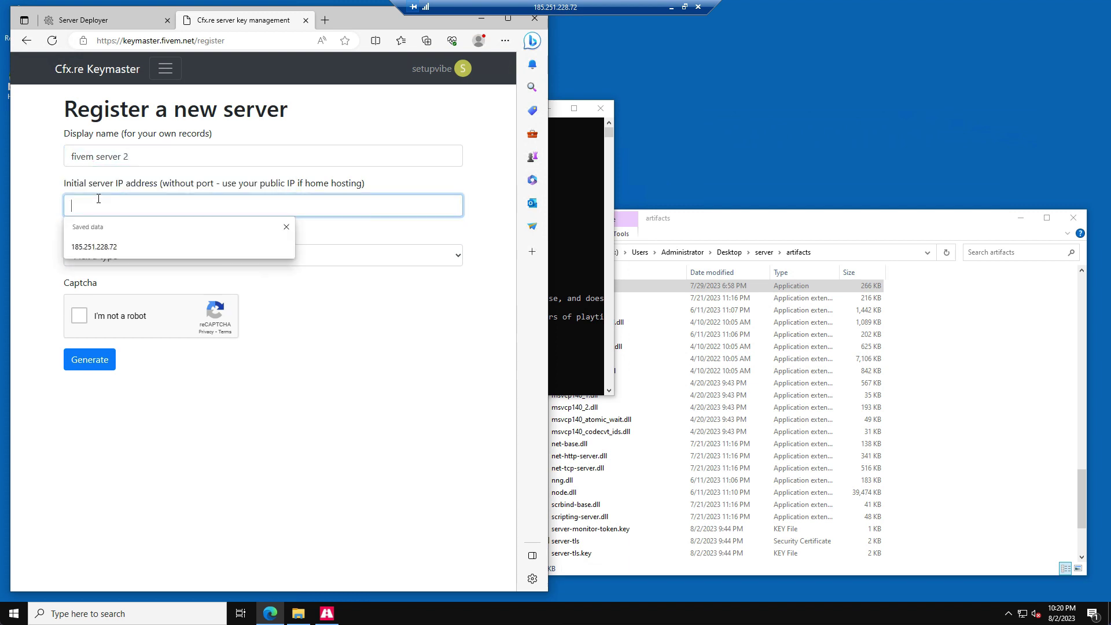
pyautogui.write('185.251.228.72')
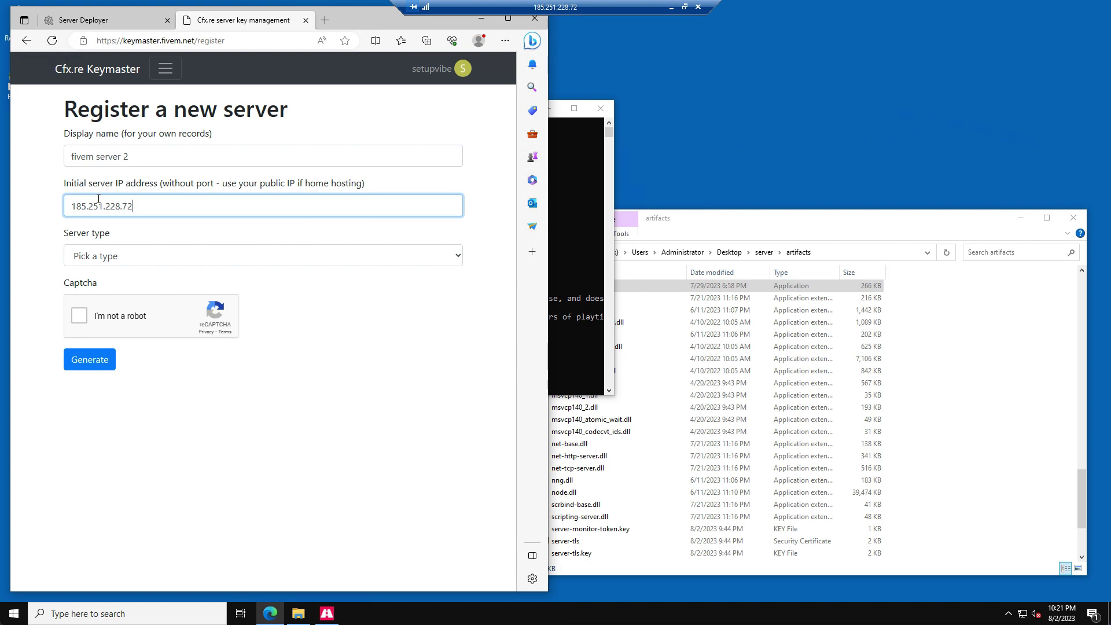
pyautogui.click(113, 258)
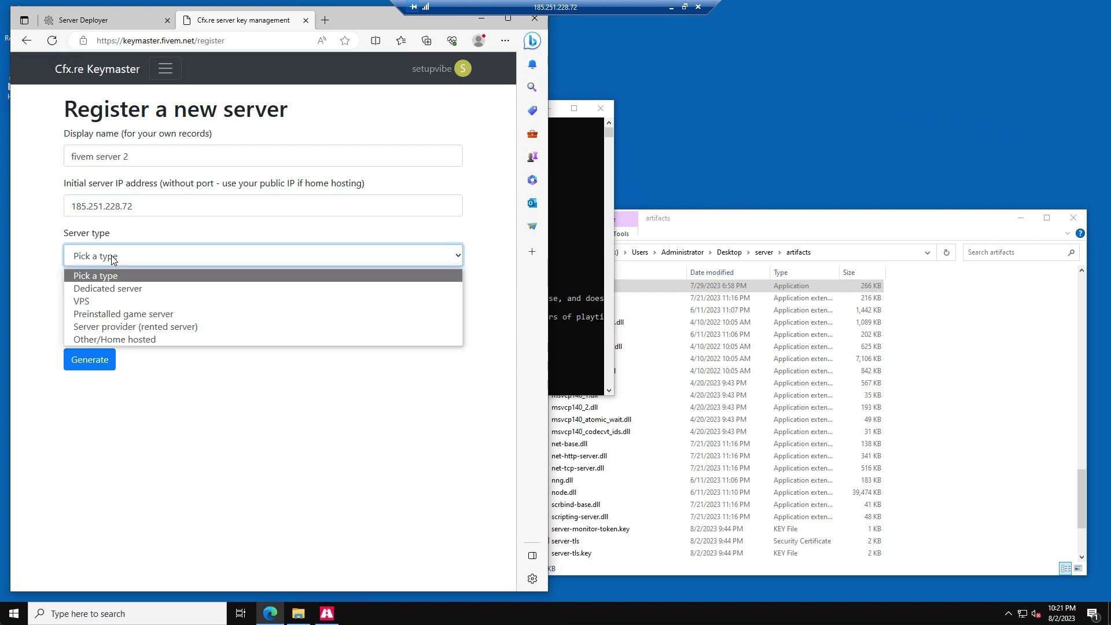
pyautogui.click(98, 300)
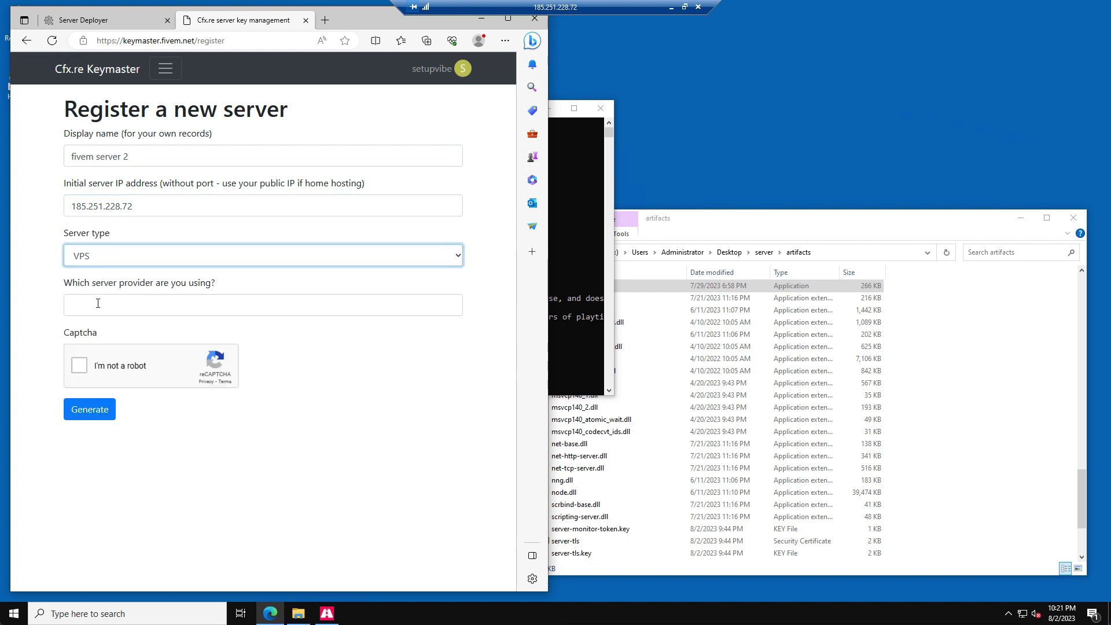
pyautogui.click(88, 304)
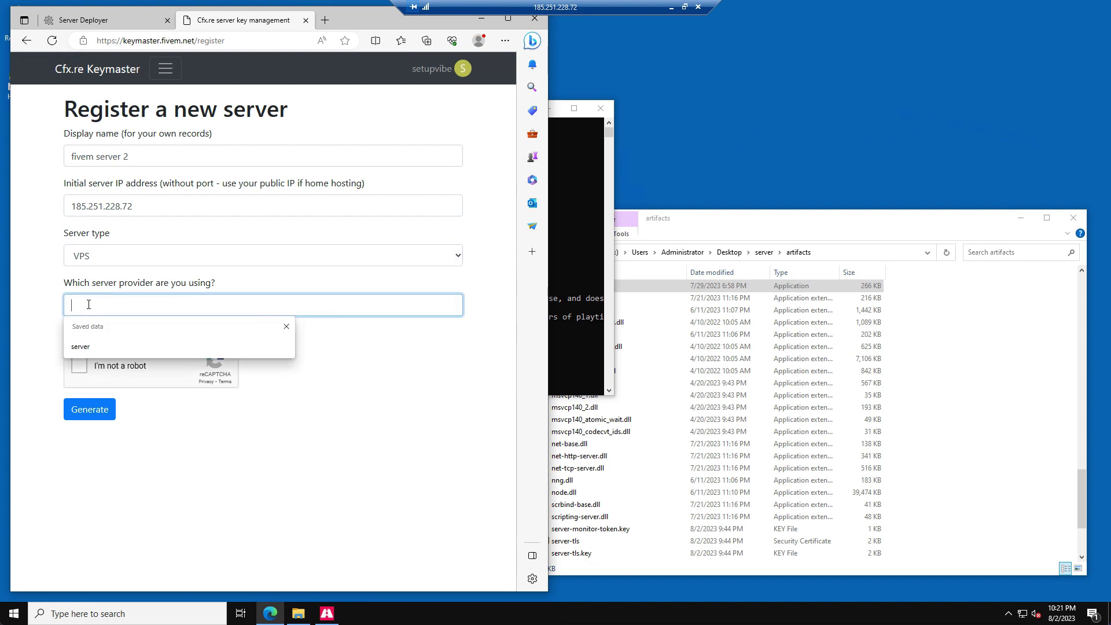
pyautogui.write('server')
# - Pass the captcha, generate the server key, and copy it
pyautogui.click(81, 368)
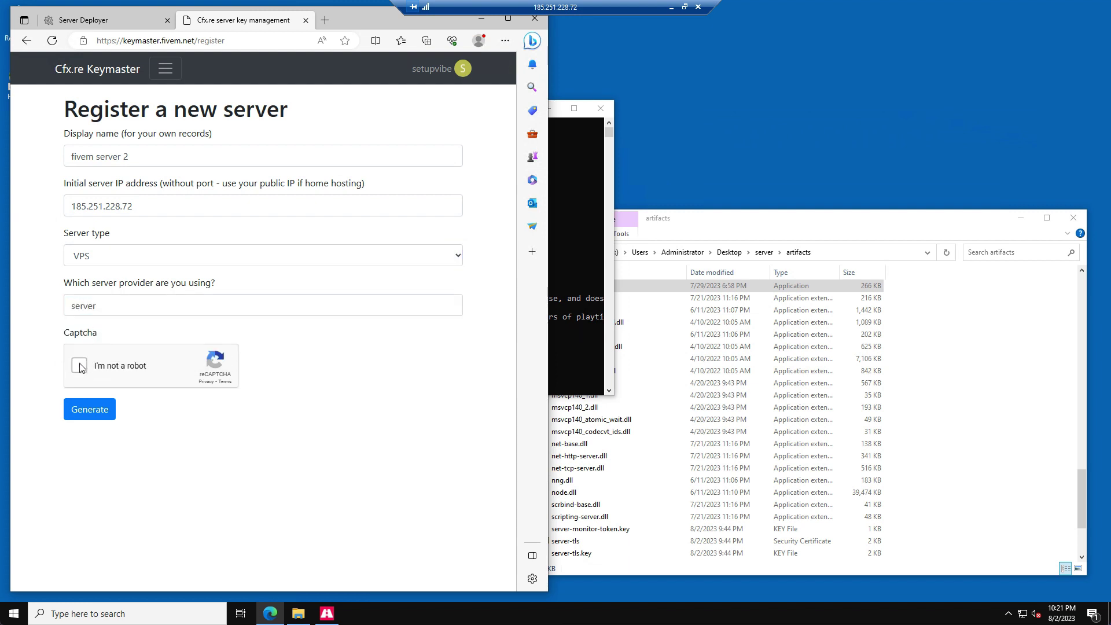
pyautogui.click(79, 413)
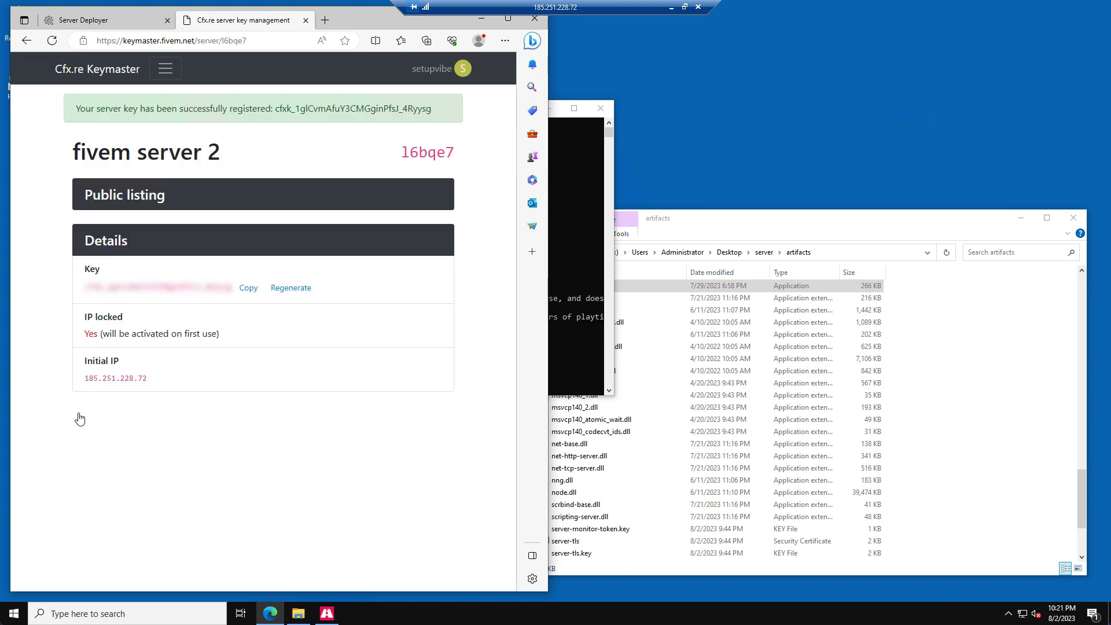
pyautogui.click(248, 288)
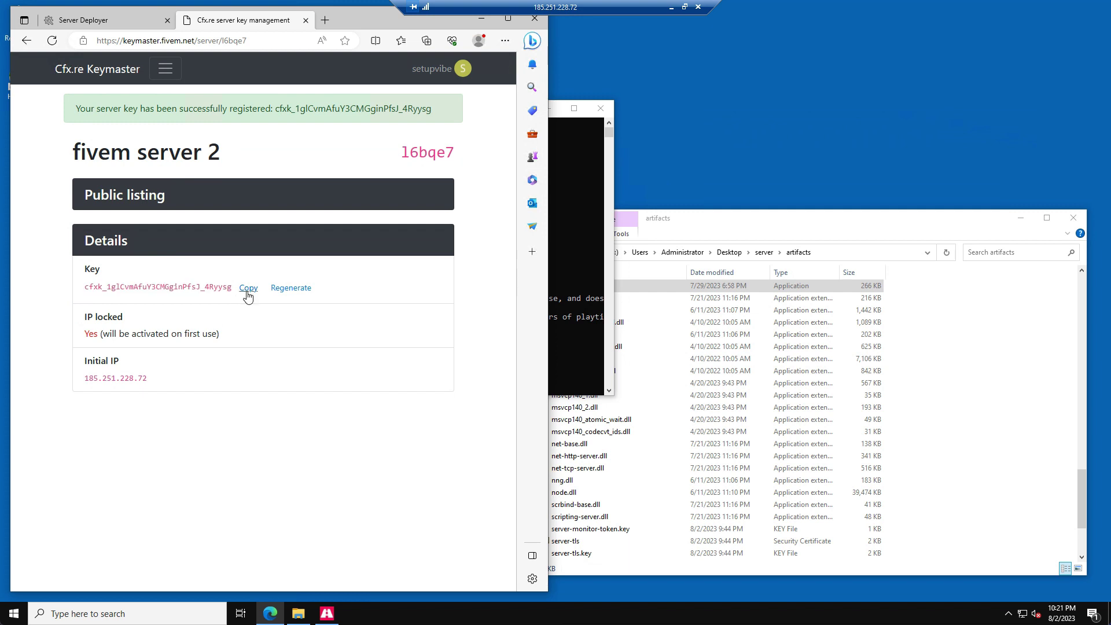
pyautogui.click(248, 289)
# - Paste the copied Keymaster key into the deployer's License Key field
pyautogui.click(104, 23)
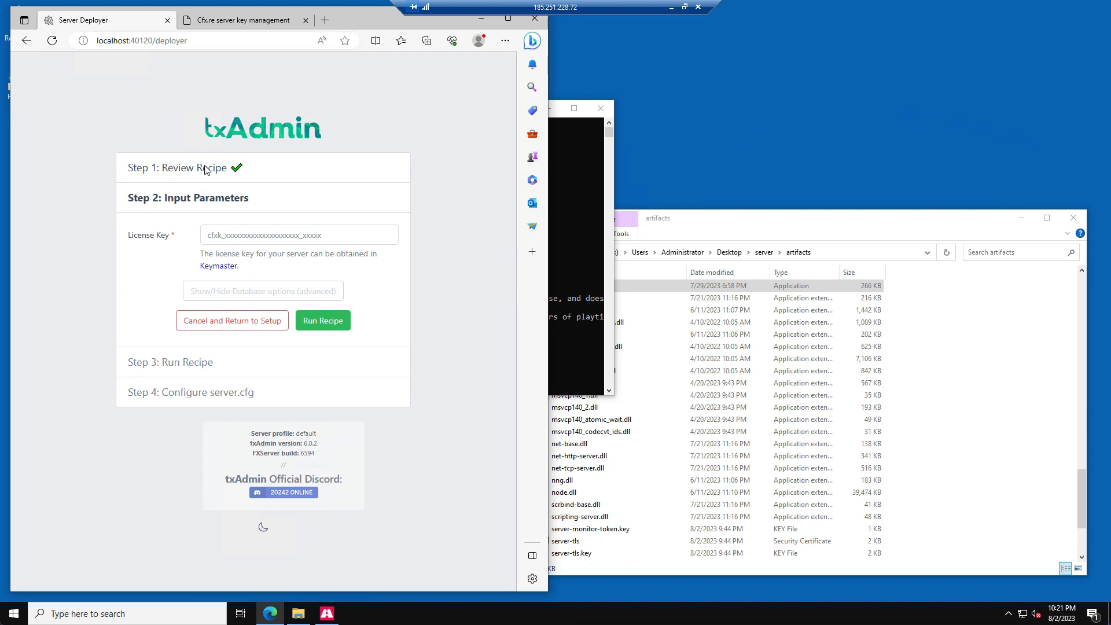
pyautogui.click(250, 237)
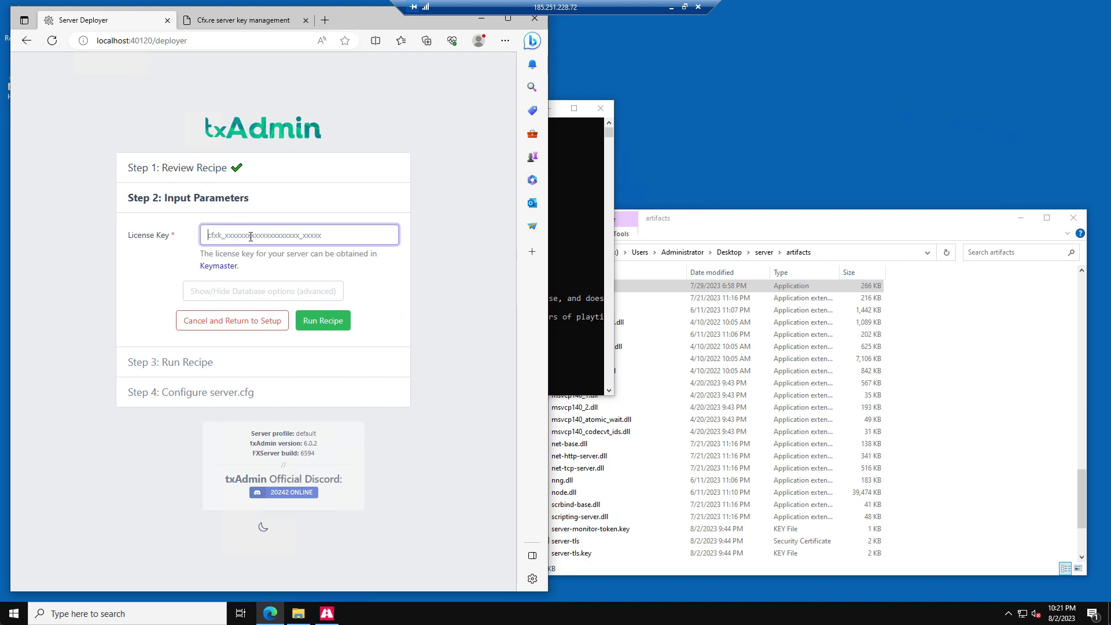
pyautogui.rightClick(251, 237)
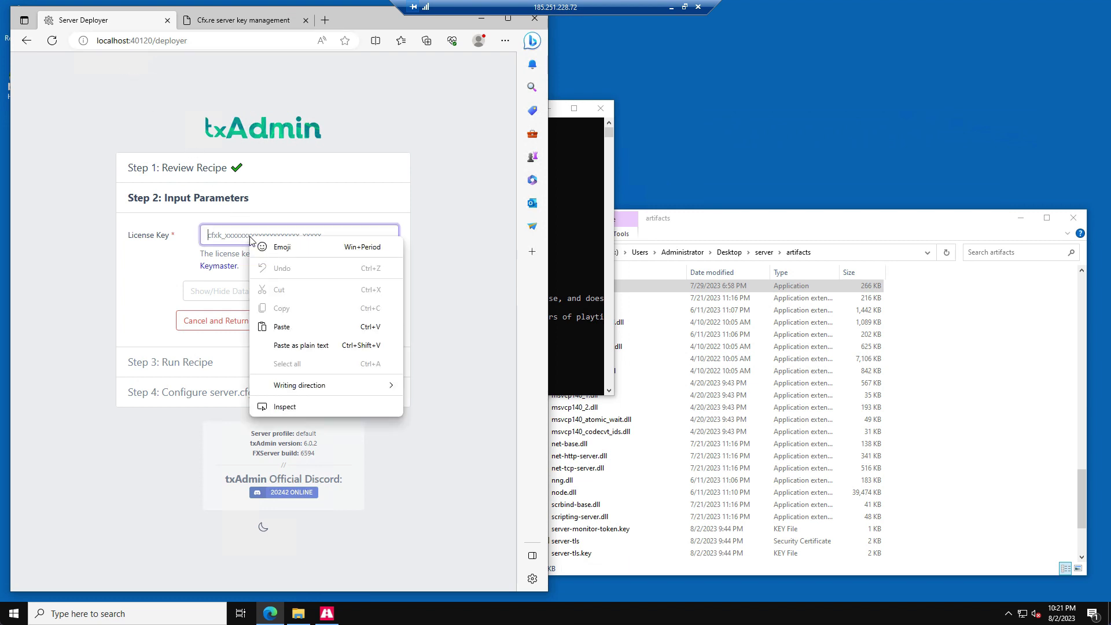
pyautogui.click(282, 326)
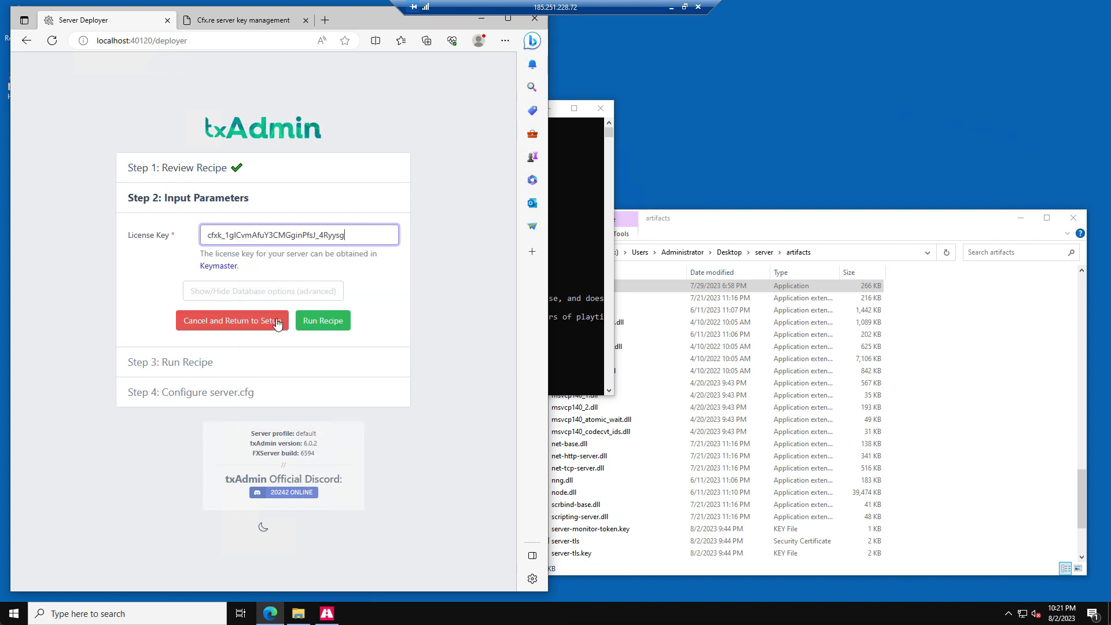
# - Show the database options and enter the database password
pyautogui.click(252, 292)
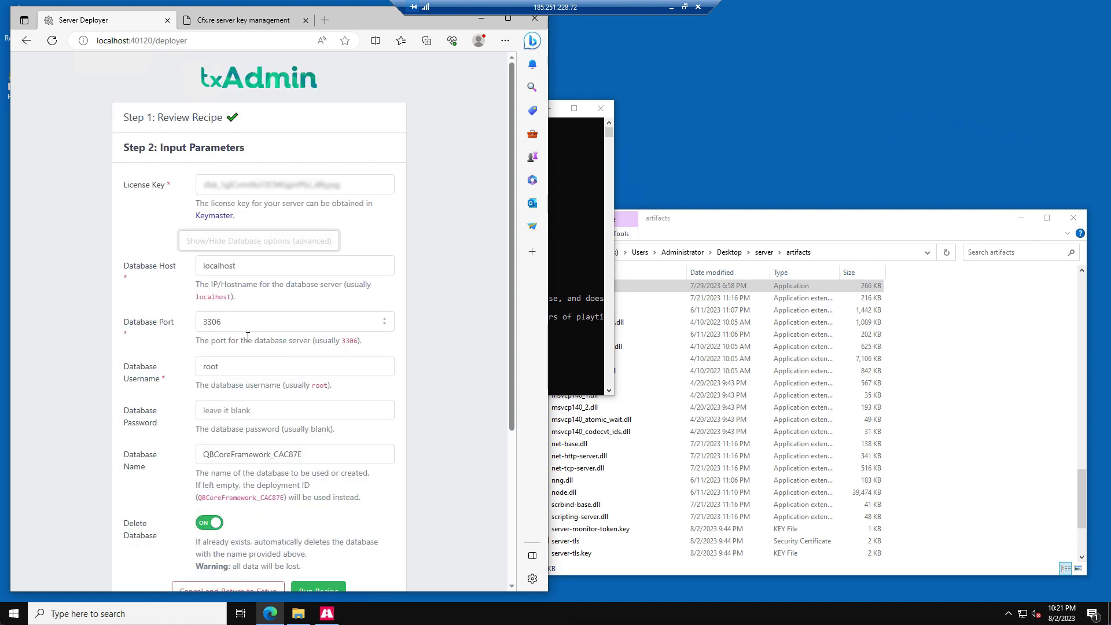
pyautogui.click(238, 407)
pyautogui.write('1234')
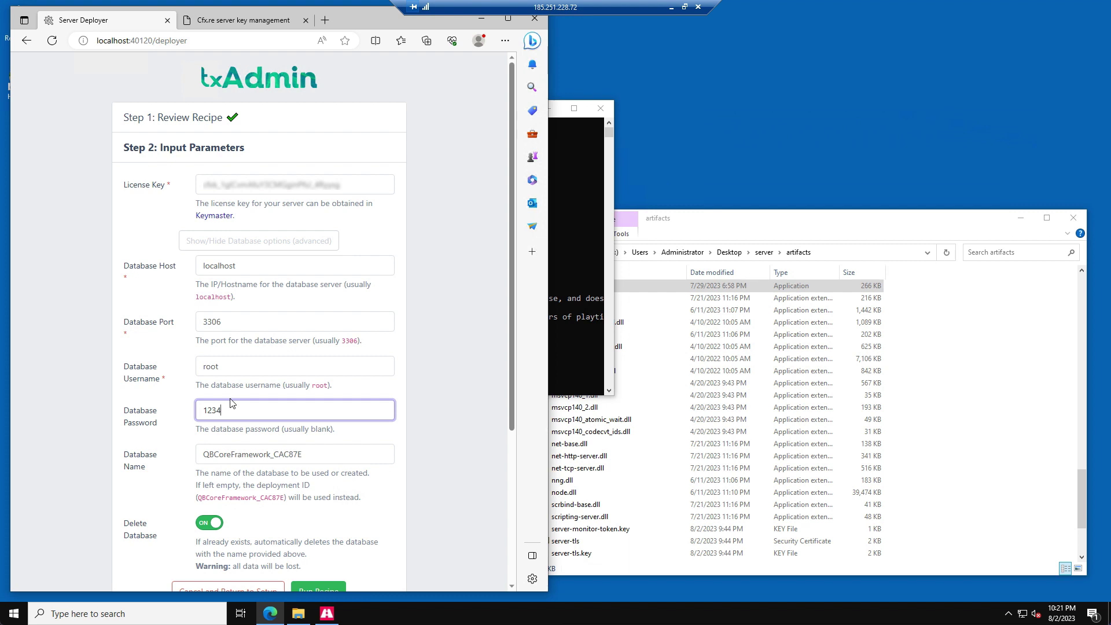
pyautogui.scroll(-2, 233, 402)
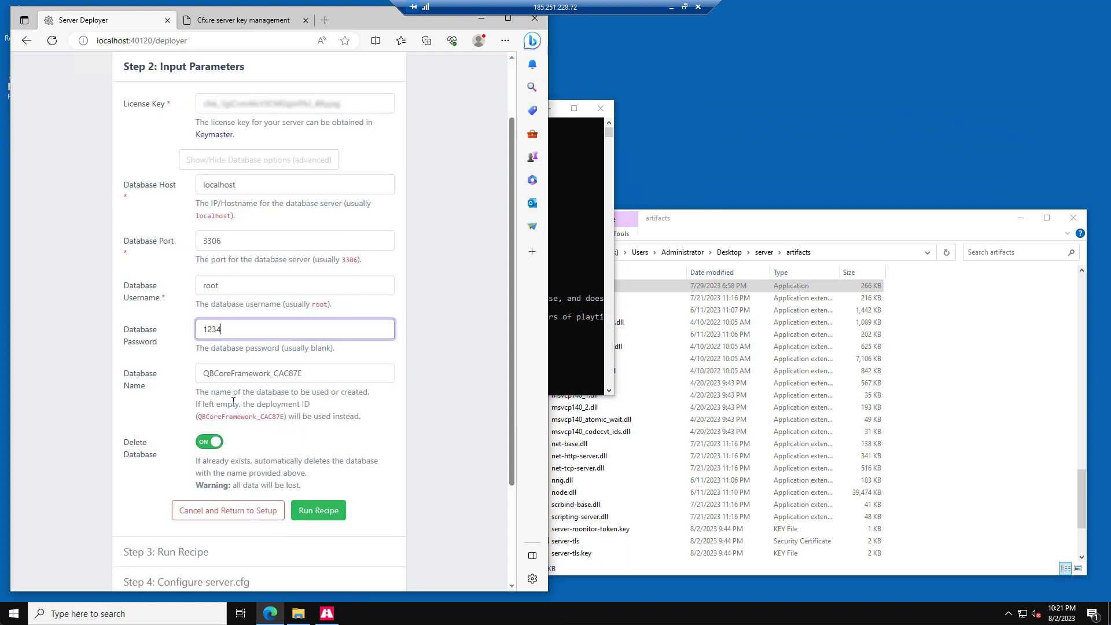
pyautogui.scroll(-2, 233, 401)
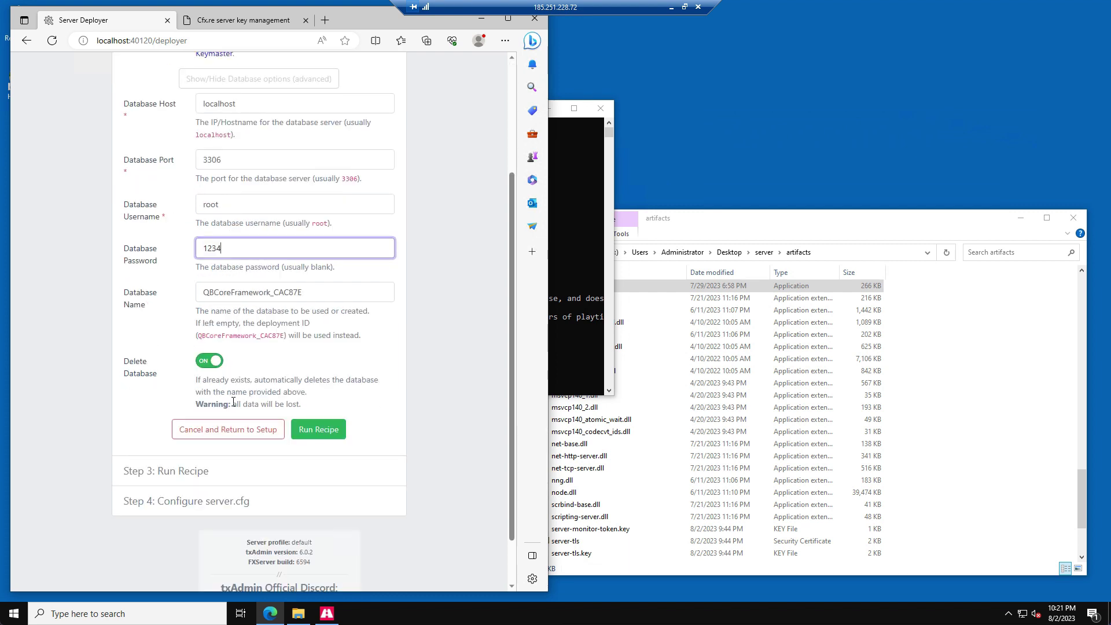
# - Run the QBCore recipe to completion and continue to review the generated server.cfg
pyautogui.click(334, 440)
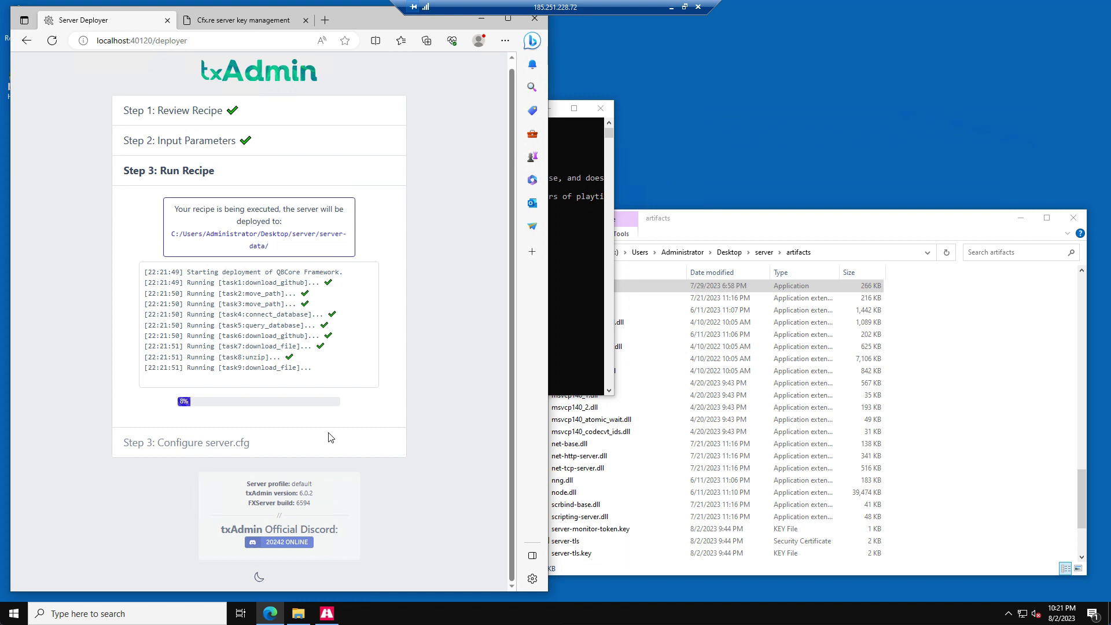
pyautogui.scroll(-1, 329, 437)
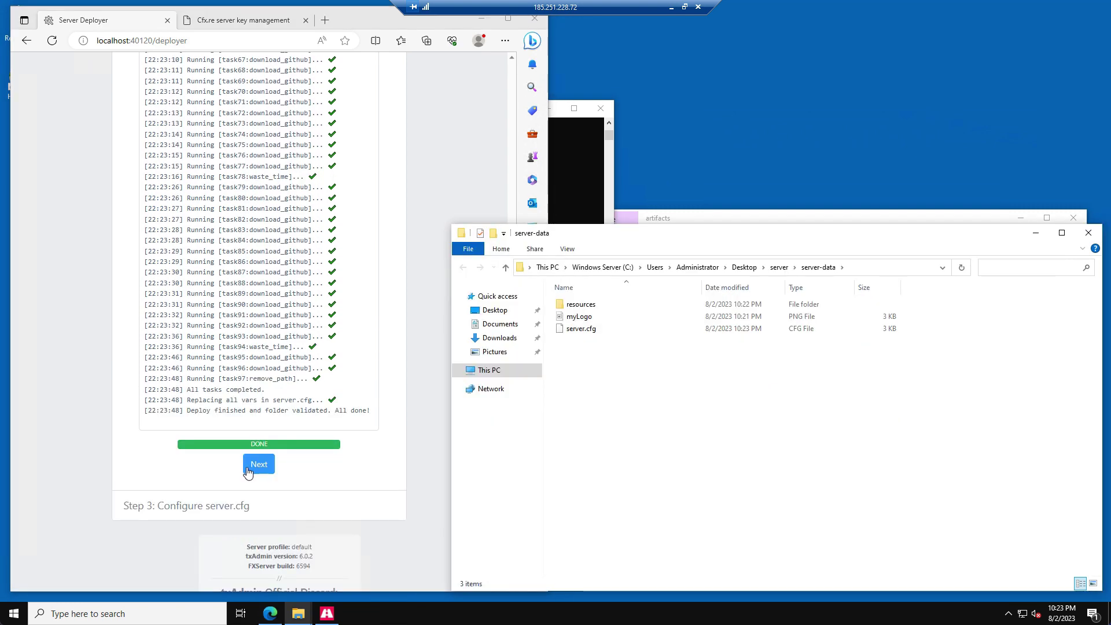
pyautogui.click(249, 470)
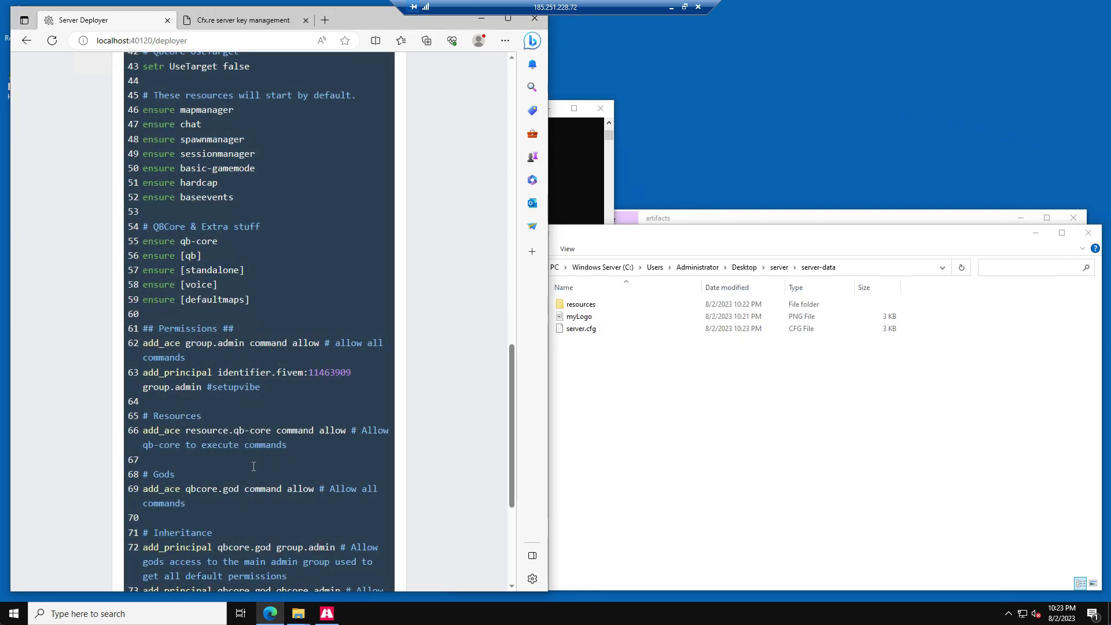
pyautogui.scroll(-4, 248, 473)
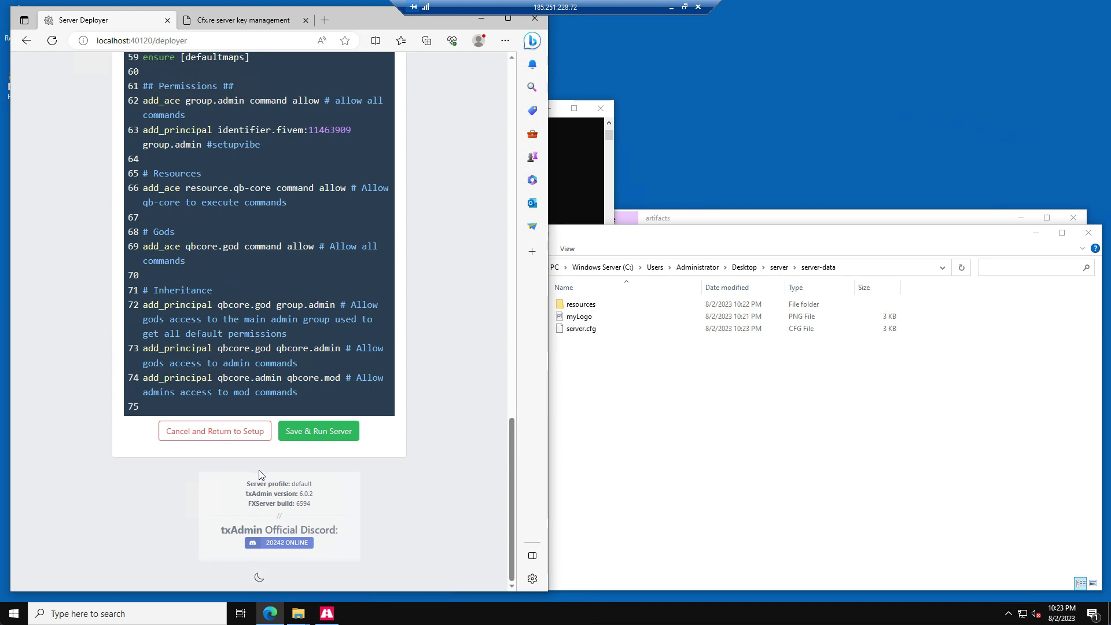
# - Save the server.cfg and launch the server into txAdmin's Live Console
pyautogui.click(317, 435)
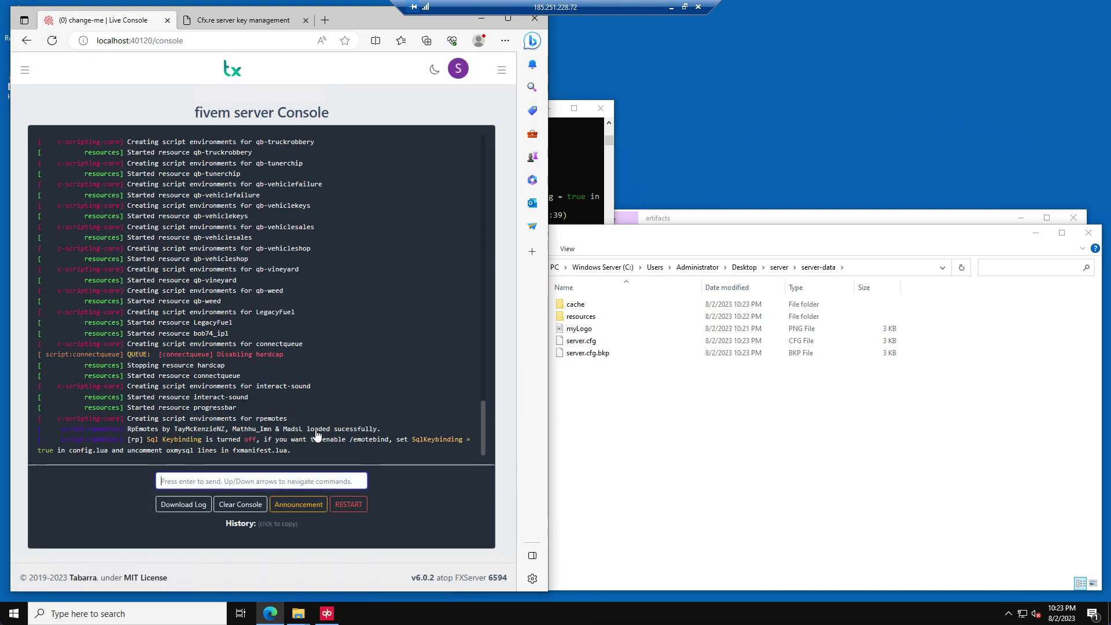